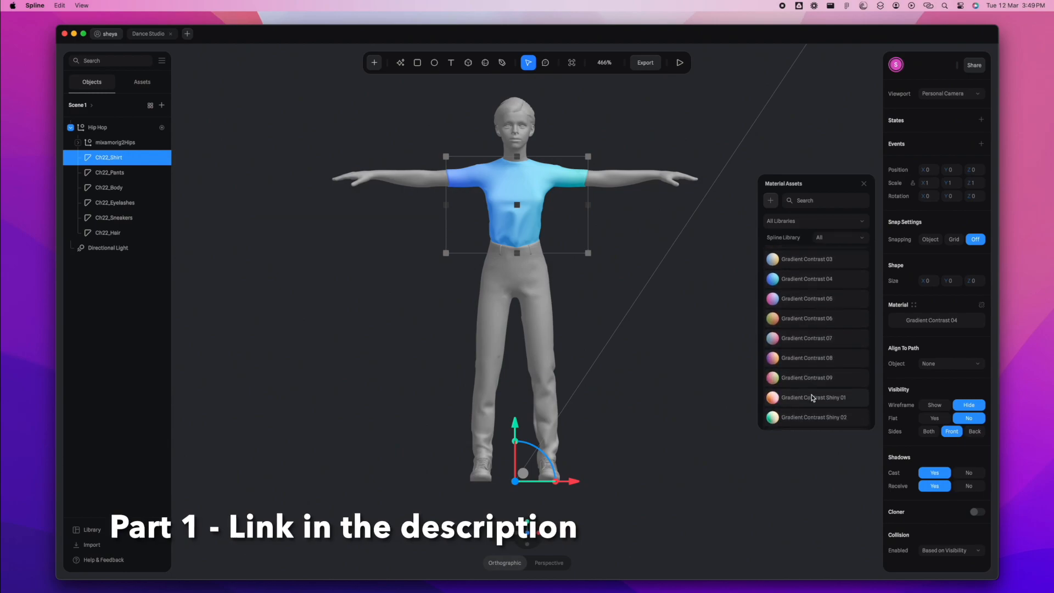
scroll(812, 395, down, 3)
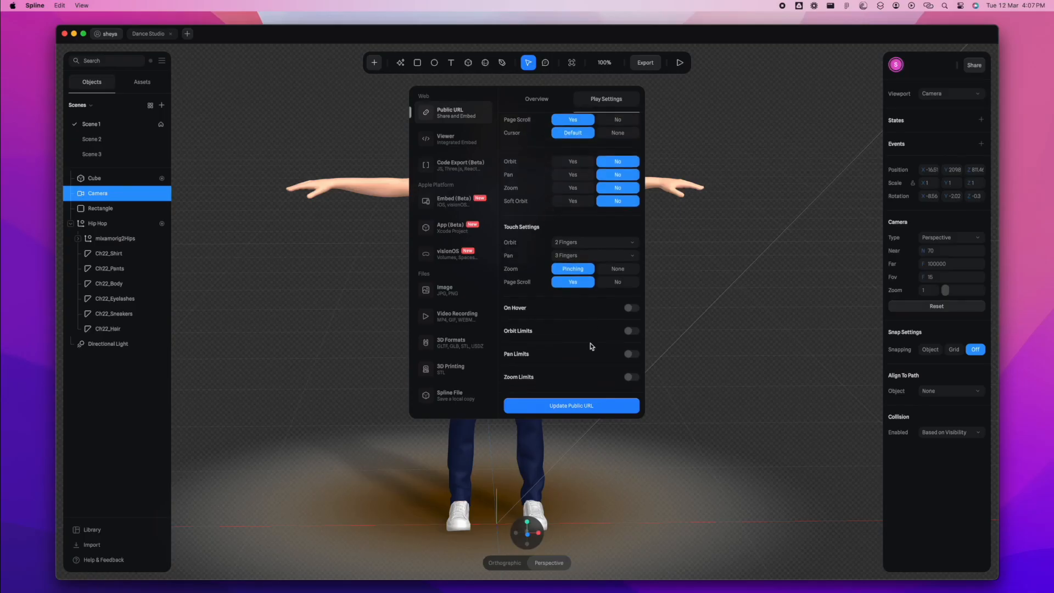
- Update the Dance Studio scene's public URL from the export settings
scroll(543, 187, down, 1)
click(571, 405)
scroll(524, 130, up, 1)
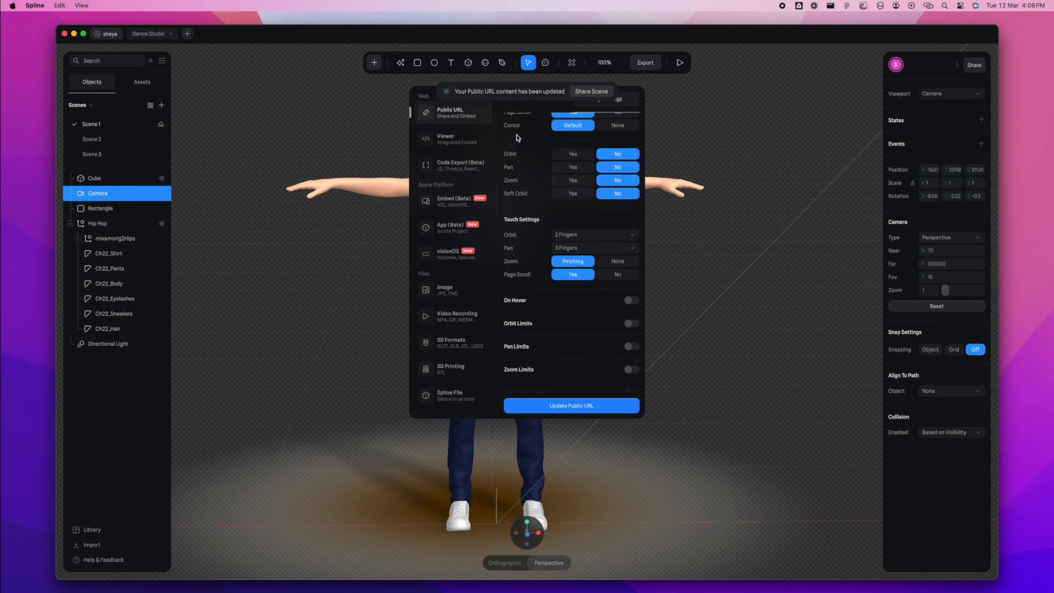
click(537, 99)
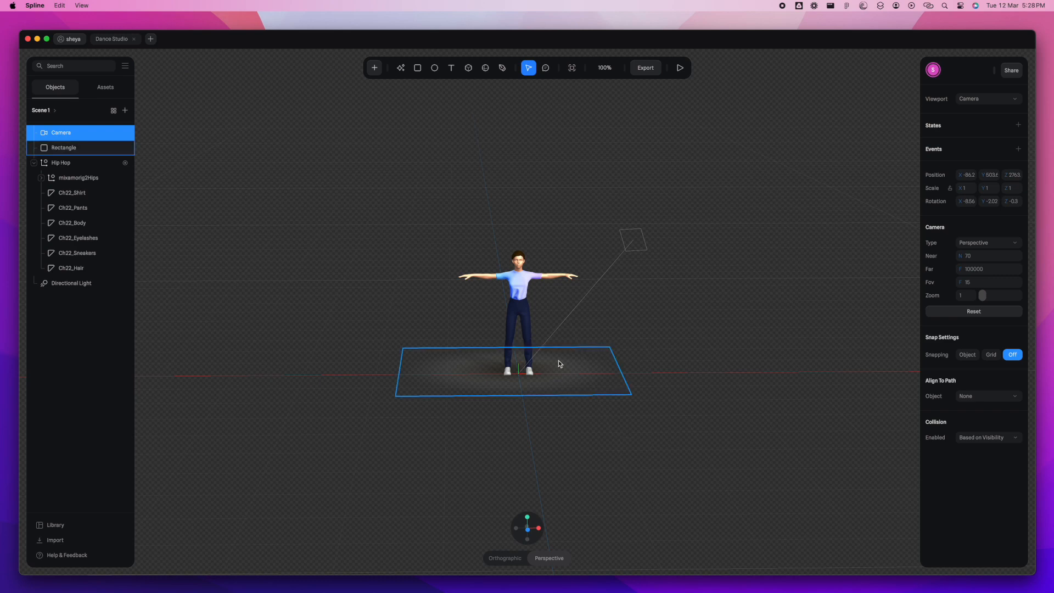
- Expand the scene list and duplicate Scene 1
scroll(558, 364, up, 5)
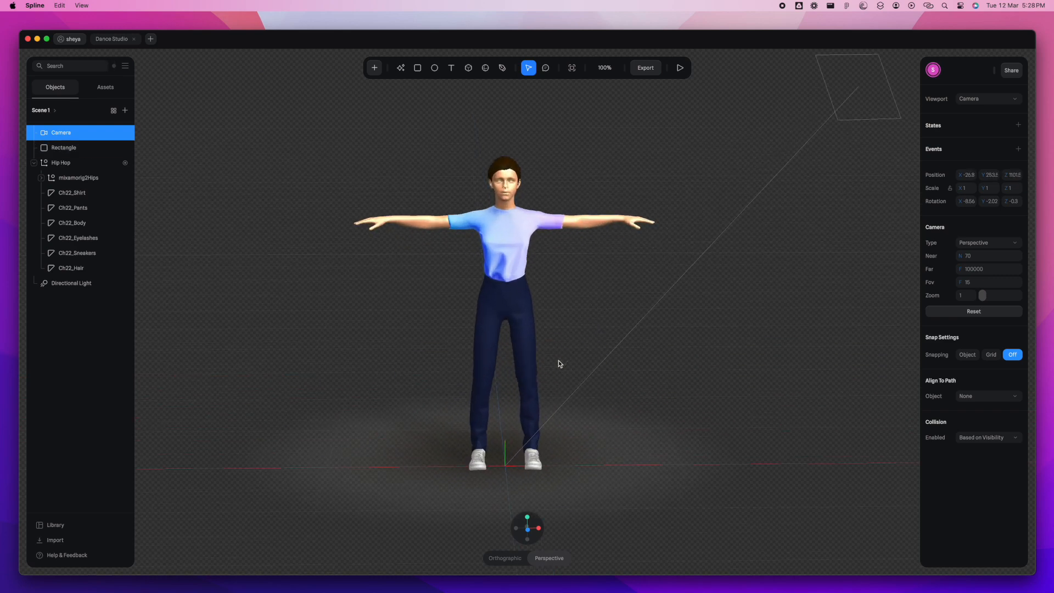
click(41, 110)
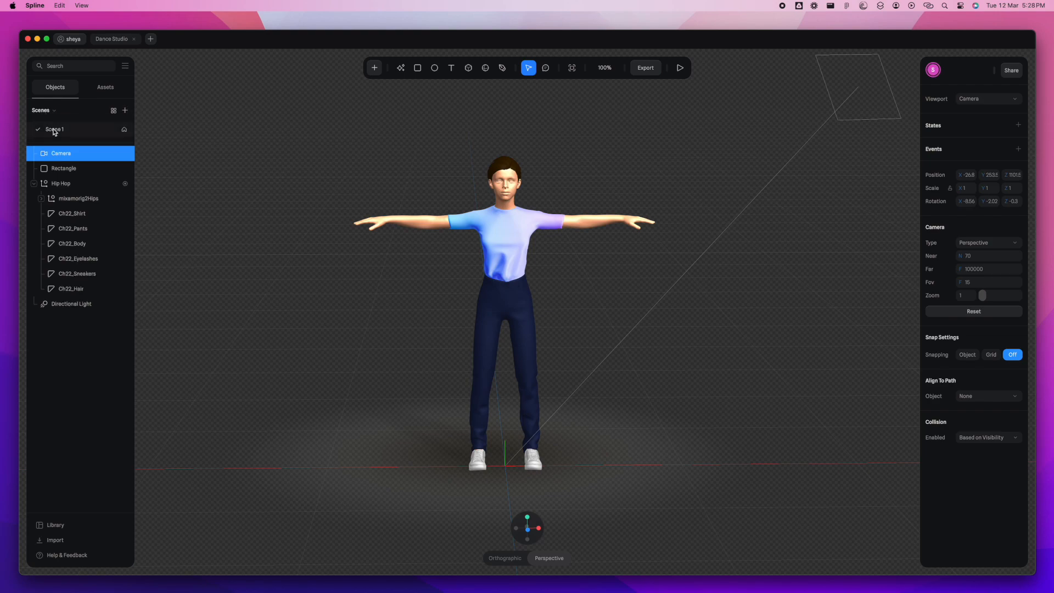
click(53, 132)
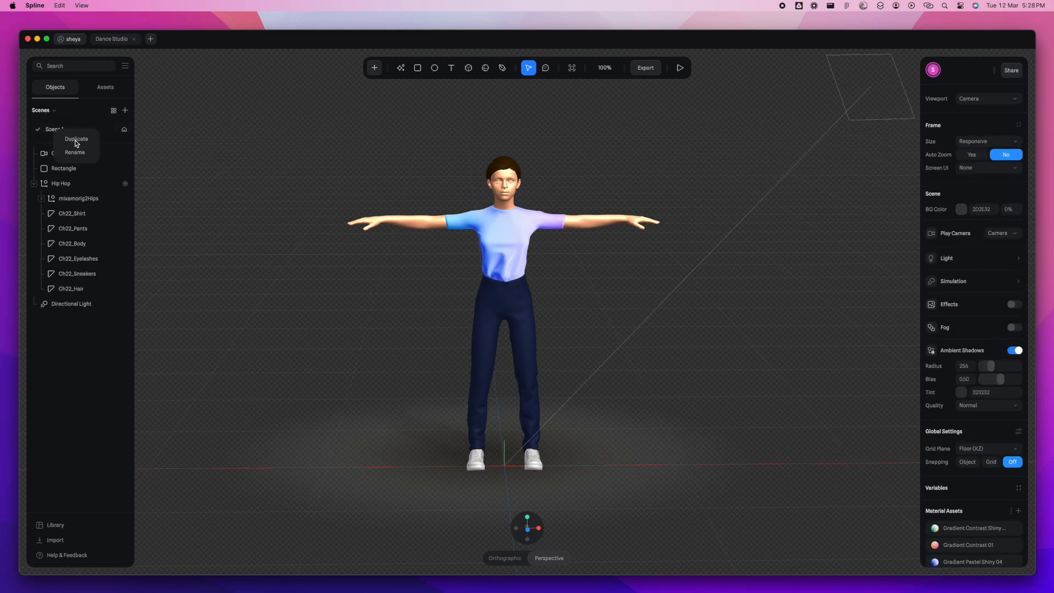
click(77, 140)
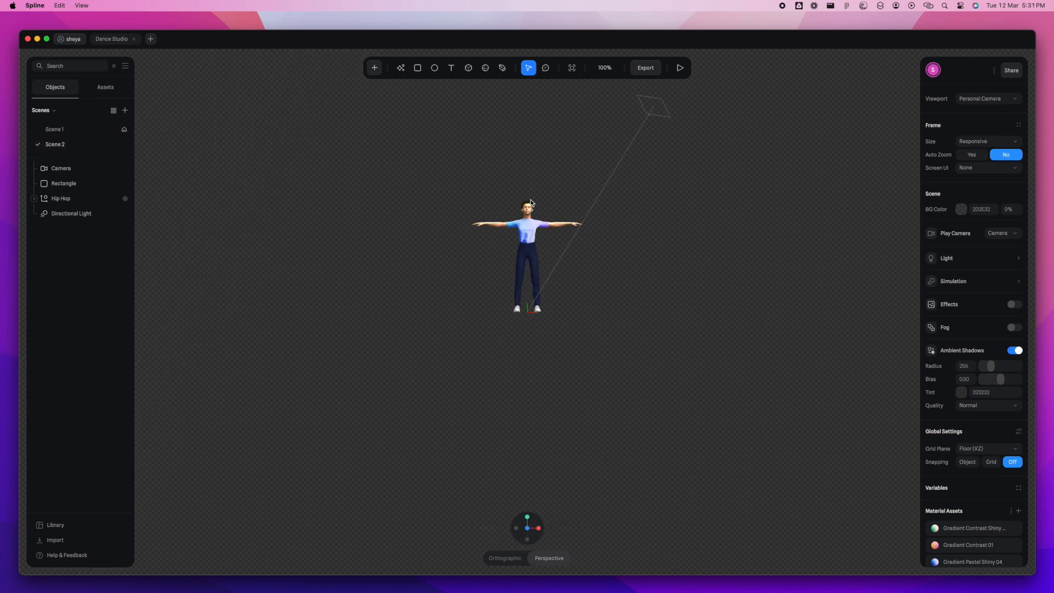
scroll(530, 201, up, 5)
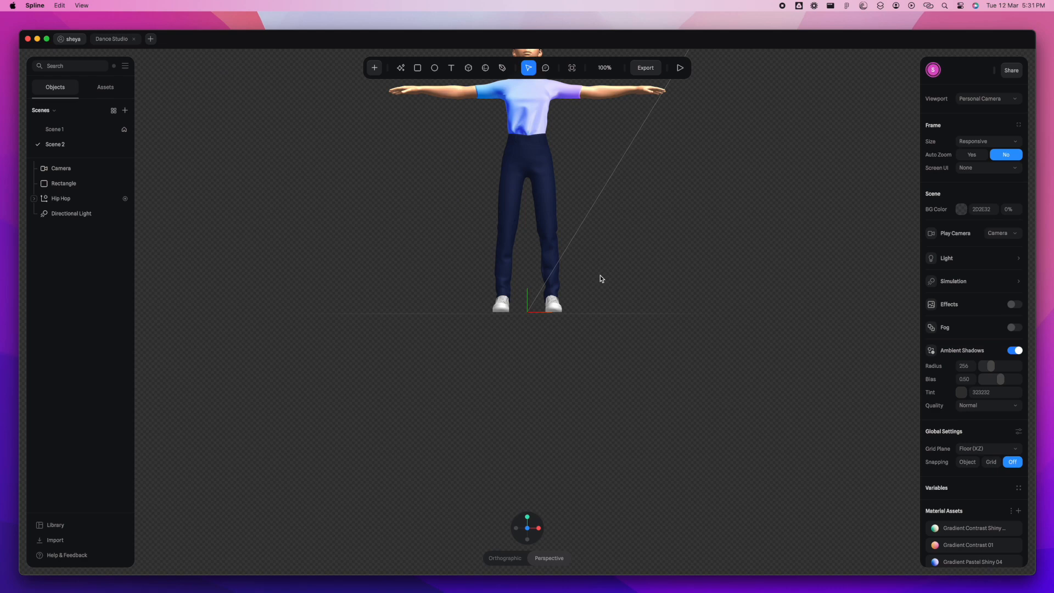
click(515, 563)
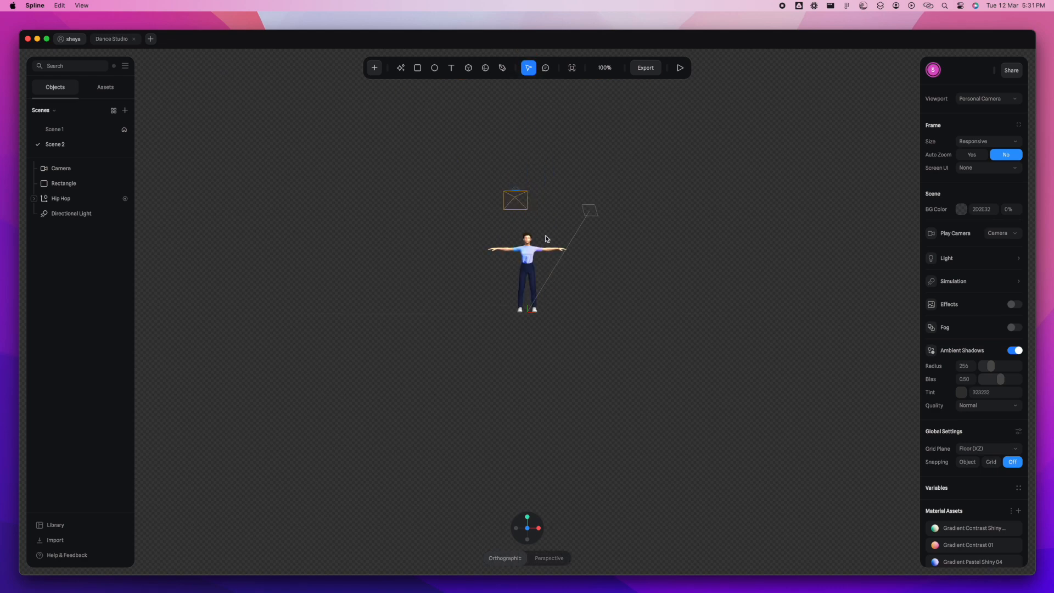
scroll(546, 239, up, 5)
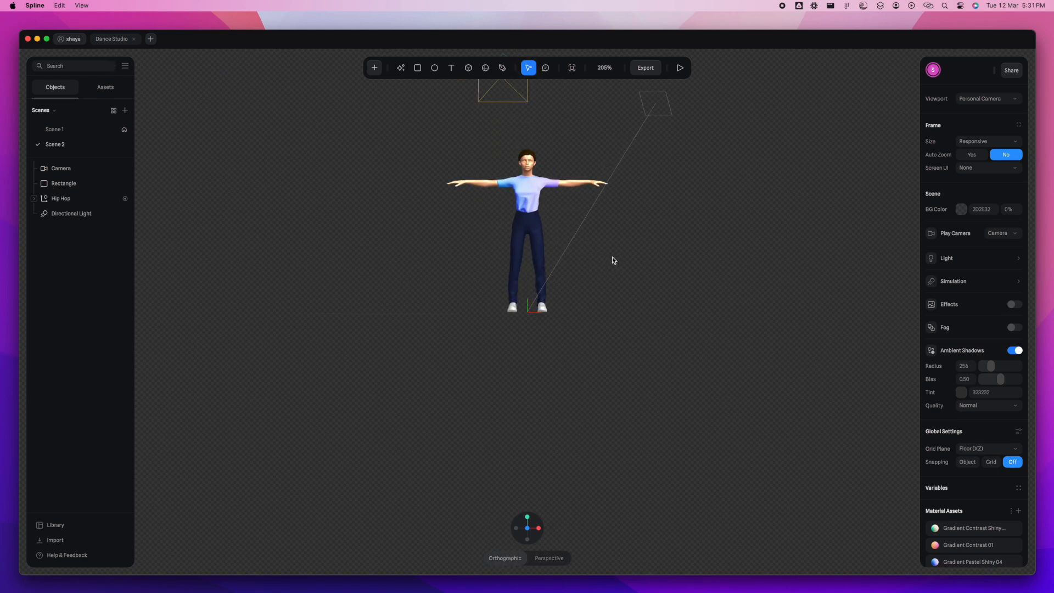
mouse_move(611, 261)
alt+mouse_down()
mouse_move(614, 281)
mouse_move(591, 260)
mouse_move(601, 258)
alt+mouse_up()
scroll(670, 206, up, 4)
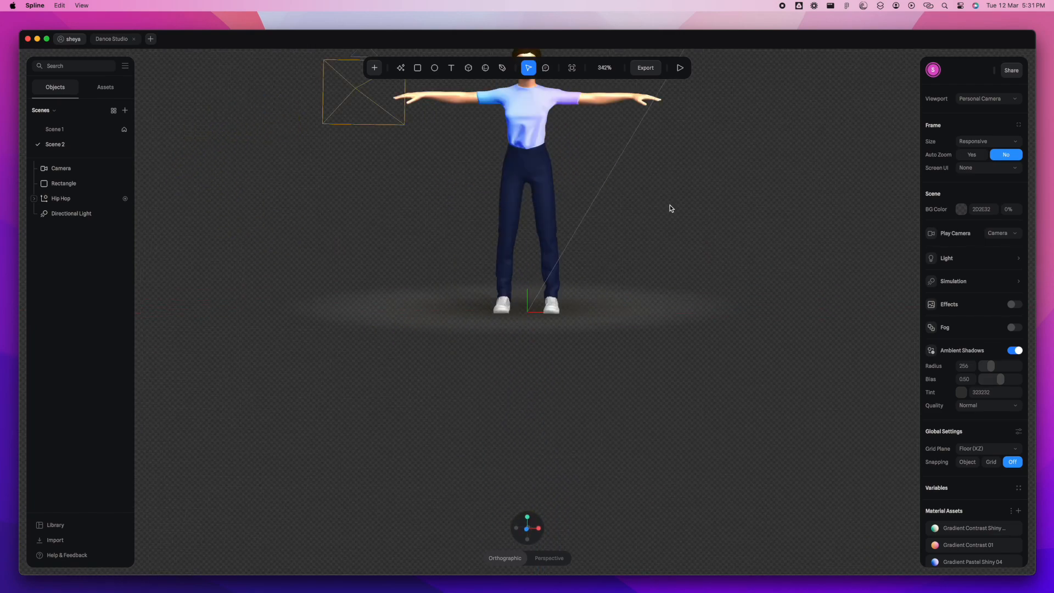
scroll(669, 205, down, 6)
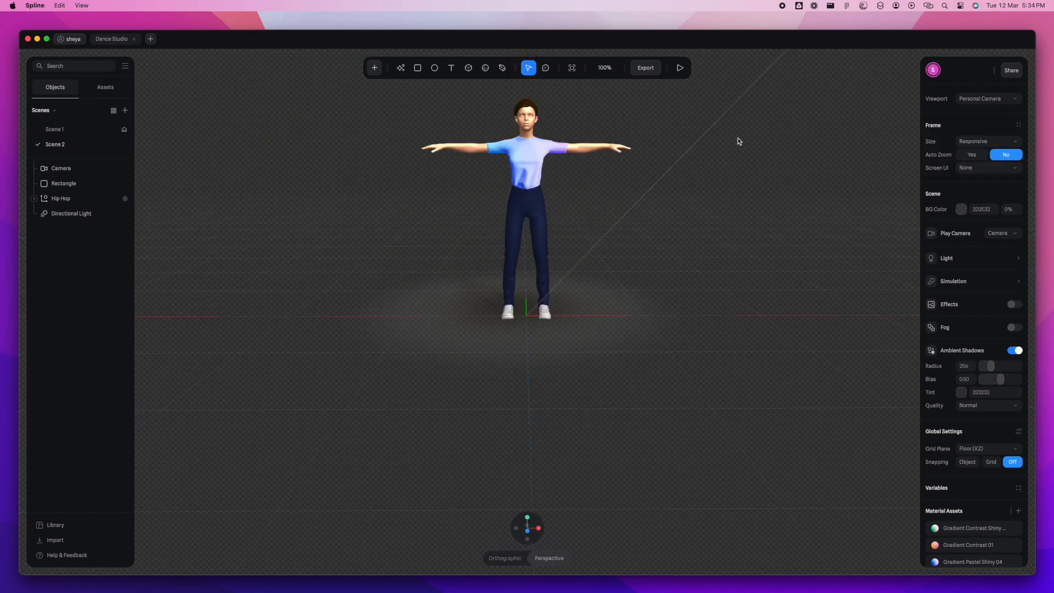
- Import Hip Hop.fbx as an animation for the Hip Hop character in Scene 2 and remove its Rumba Dancing (1) animation
click(81, 187)
click(62, 199)
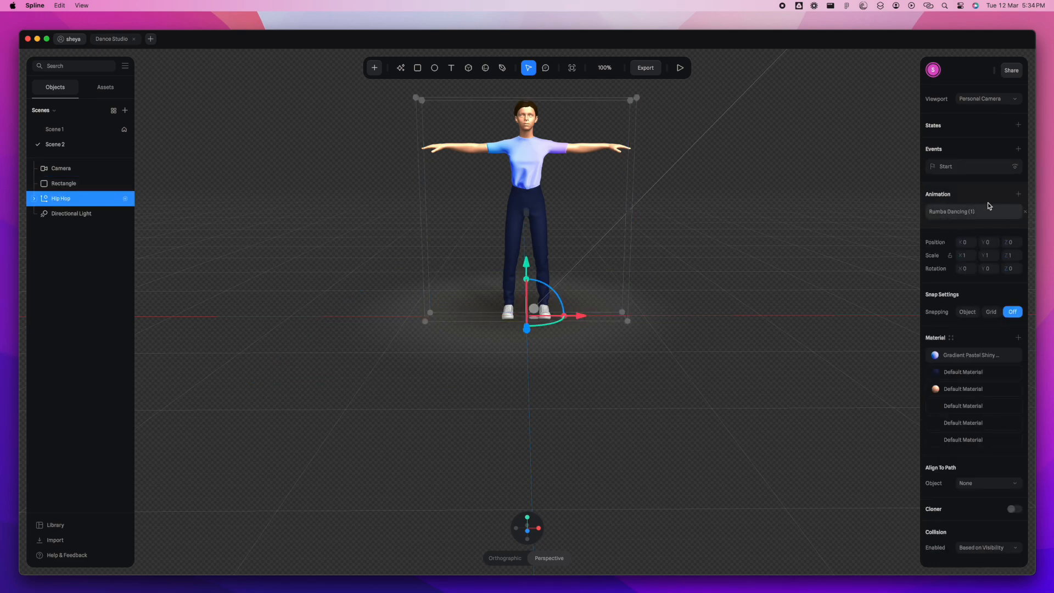
click(981, 212)
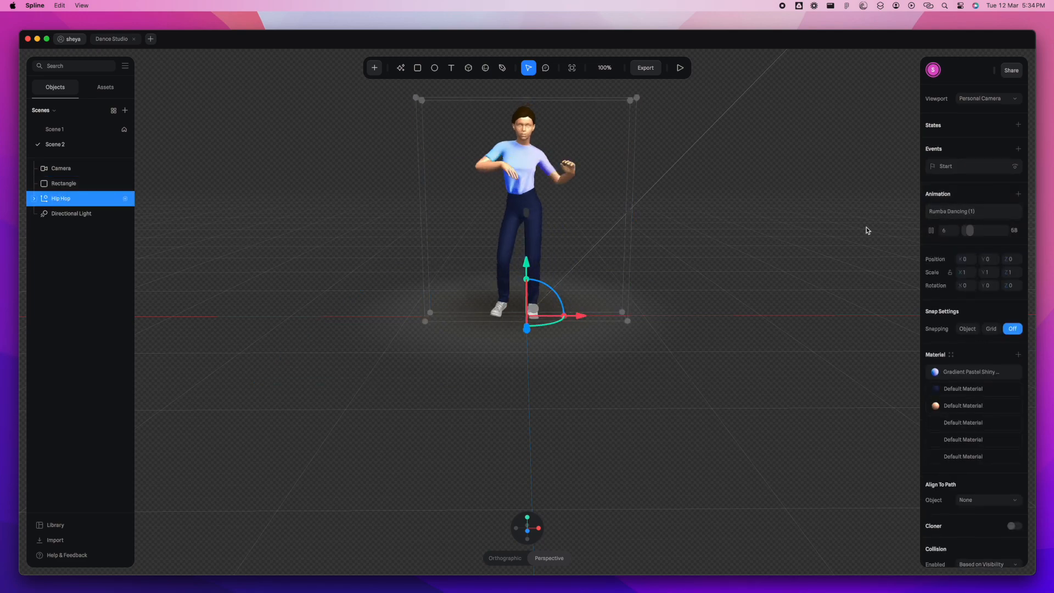
click(1019, 193)
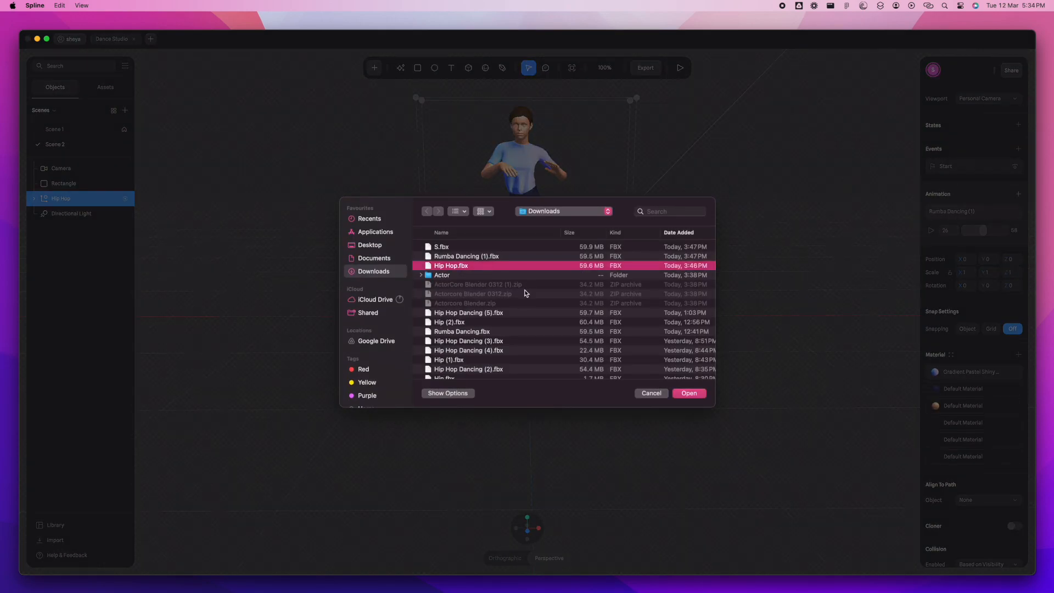
click(692, 393)
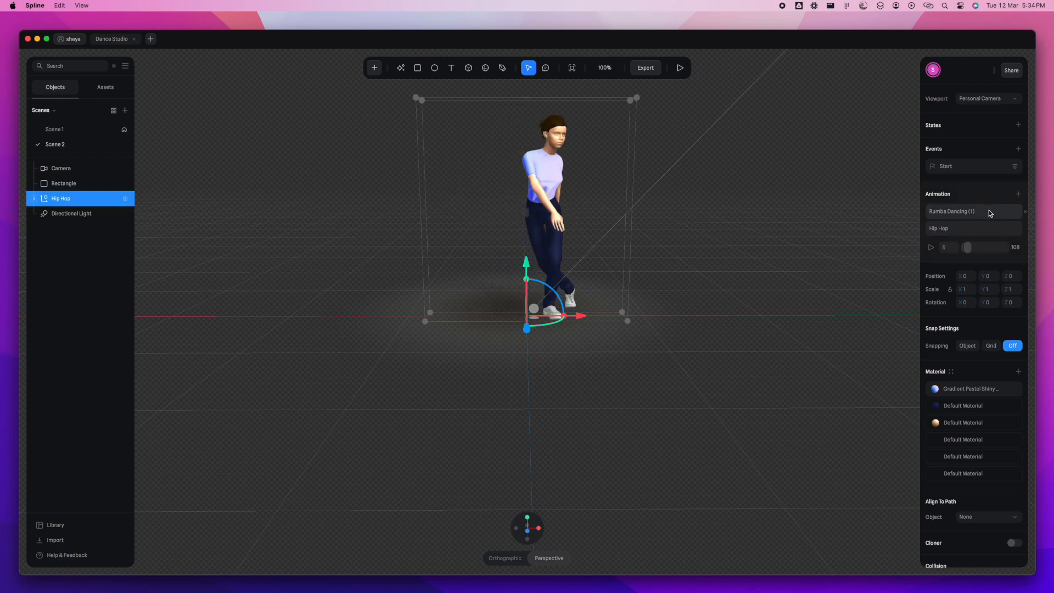
click(1024, 211)
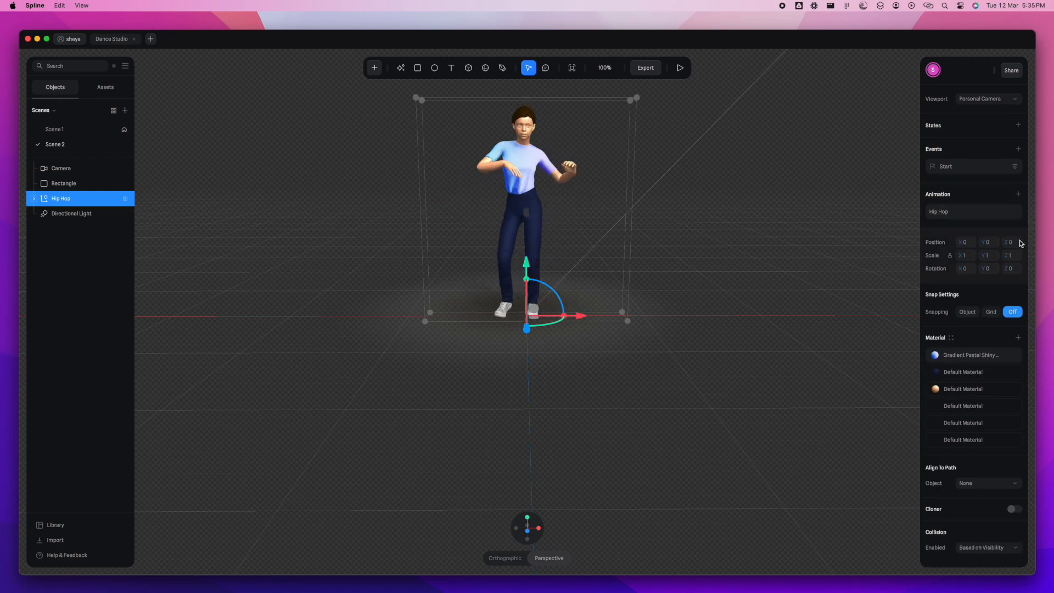
- Set the character's Start event to play the Hip Hop animation
click(973, 173)
click(870, 165)
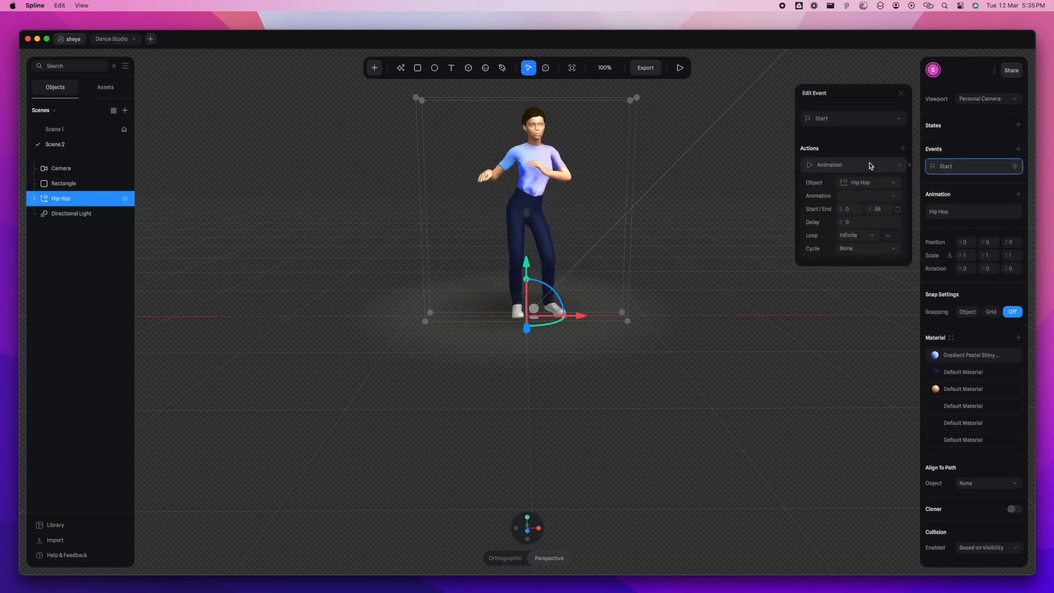
click(877, 195)
click(878, 198)
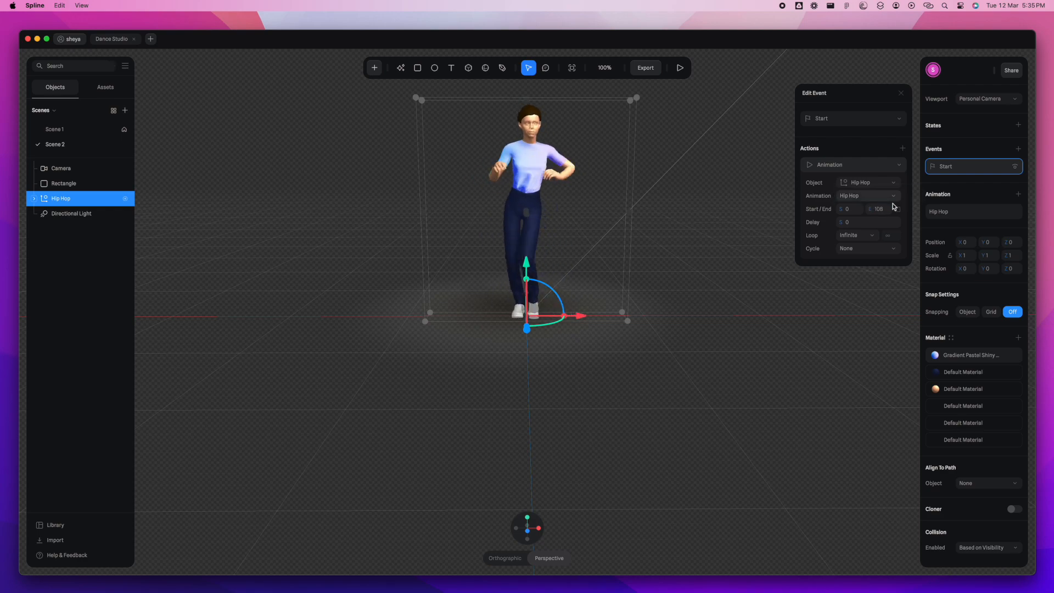
click(900, 94)
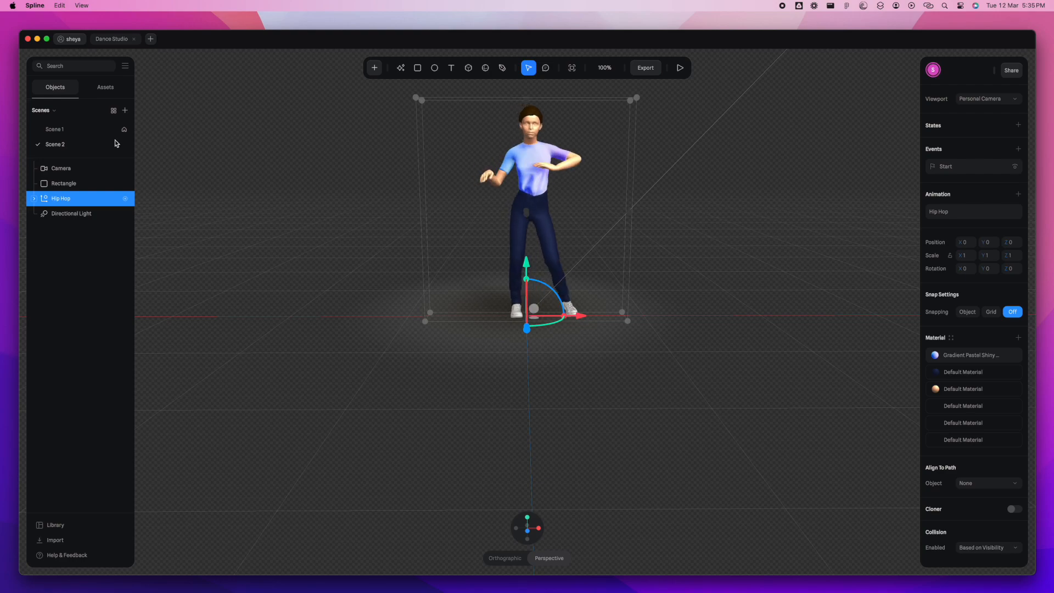
- Play a preview of Scene 1's animation, exit it, and return to Scene 2
click(79, 133)
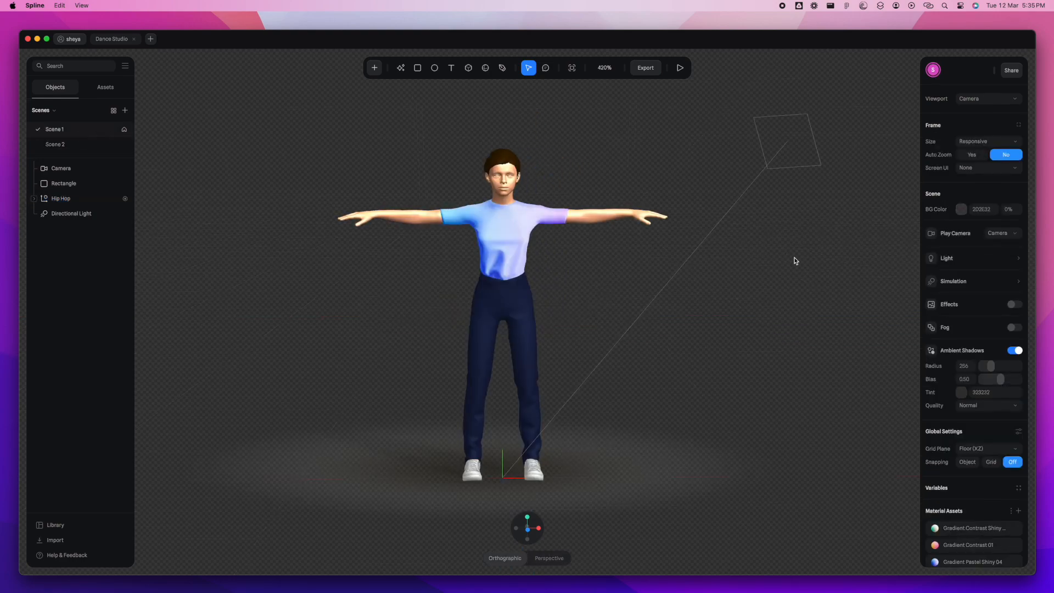
click(680, 70)
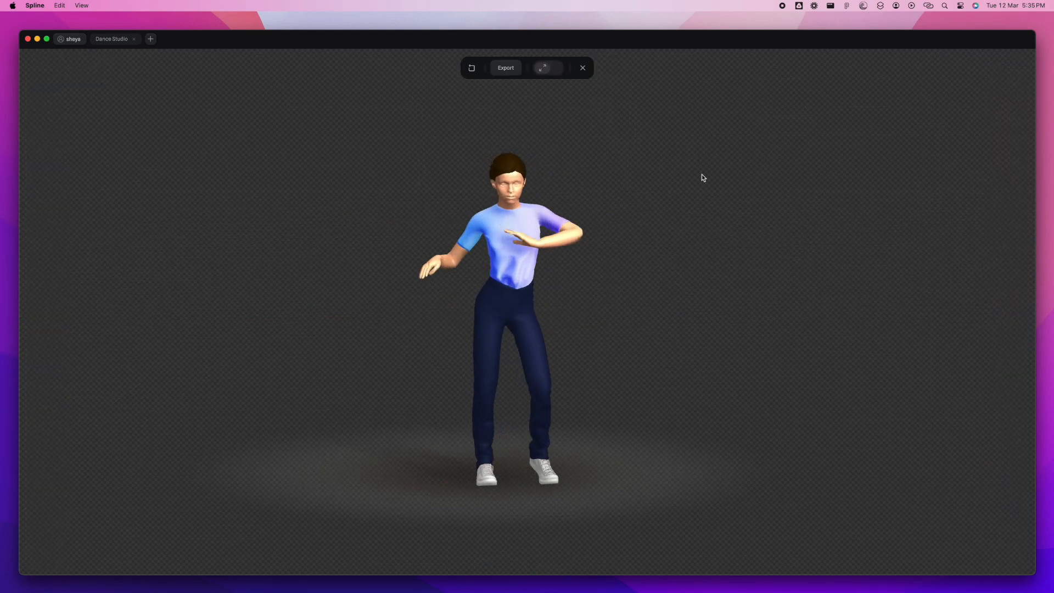
click(587, 72)
click(103, 146)
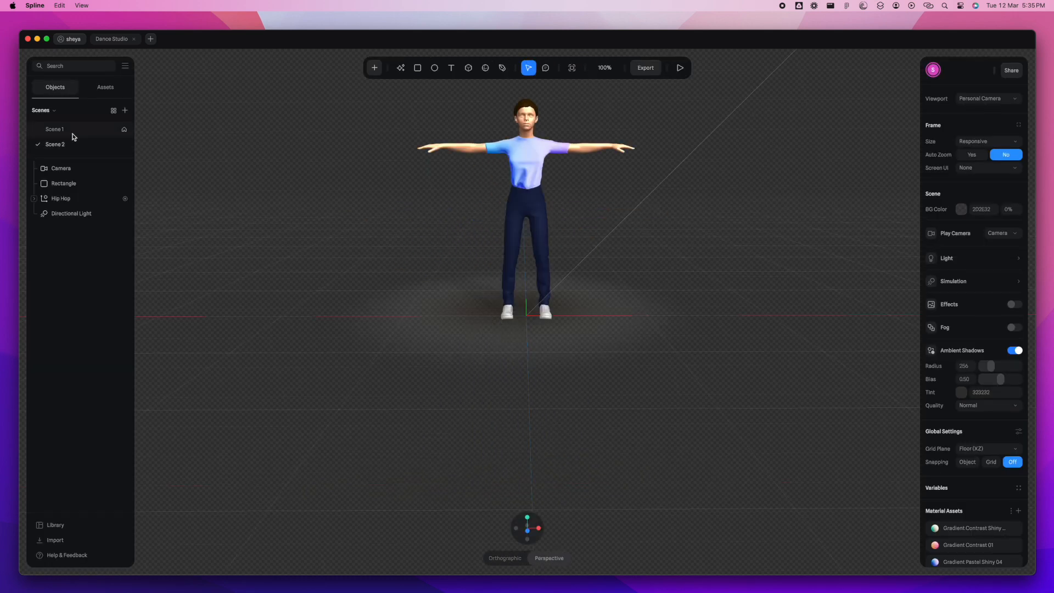
- Add a cube of about 273 × 285 × 273 to Scene 1, placed so that it encloses the character
click(72, 131)
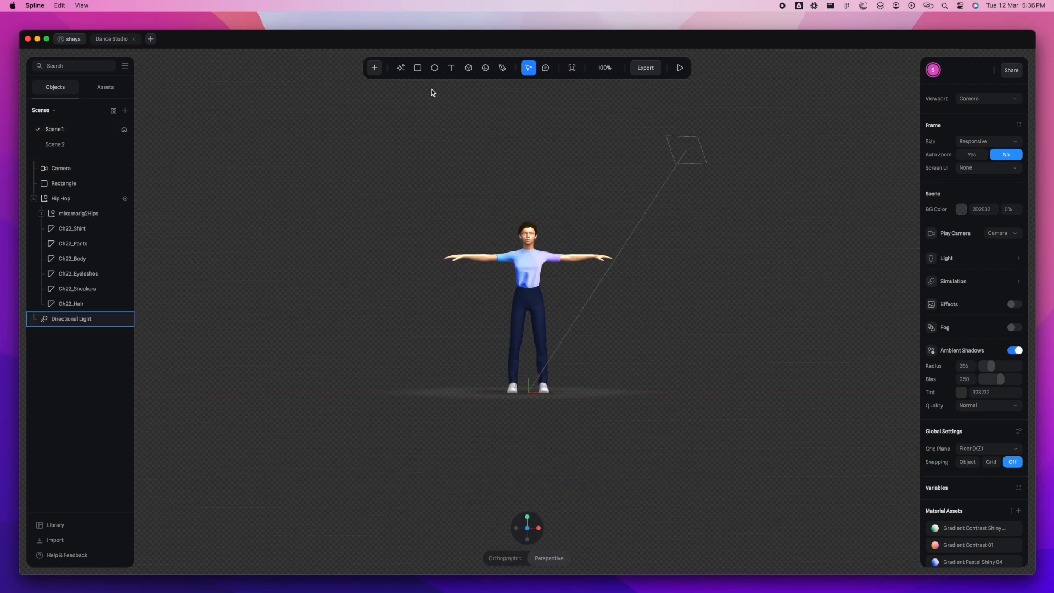
click(376, 70)
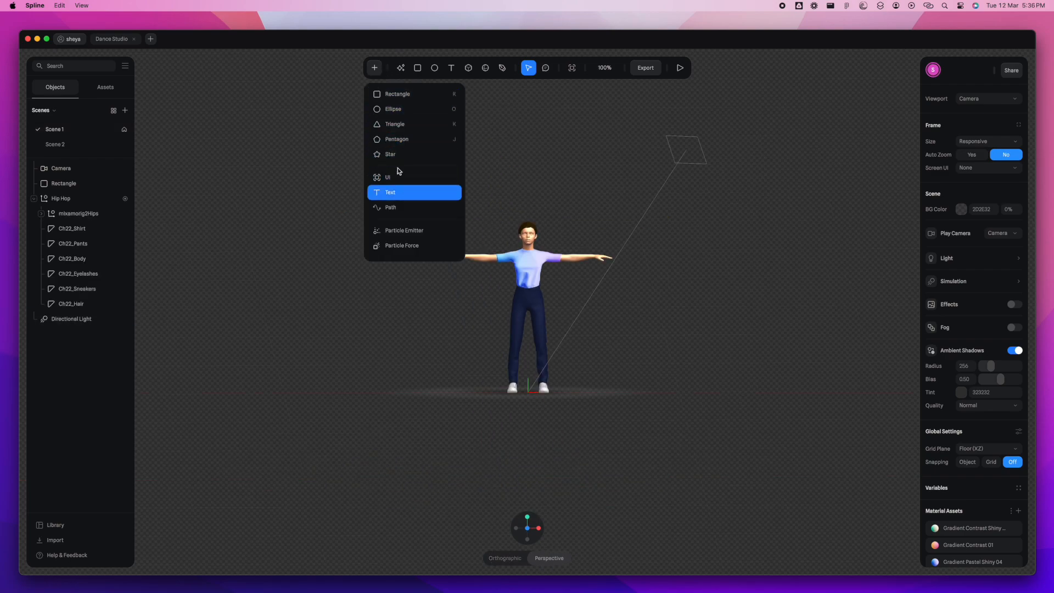
scroll(403, 173, down, 3)
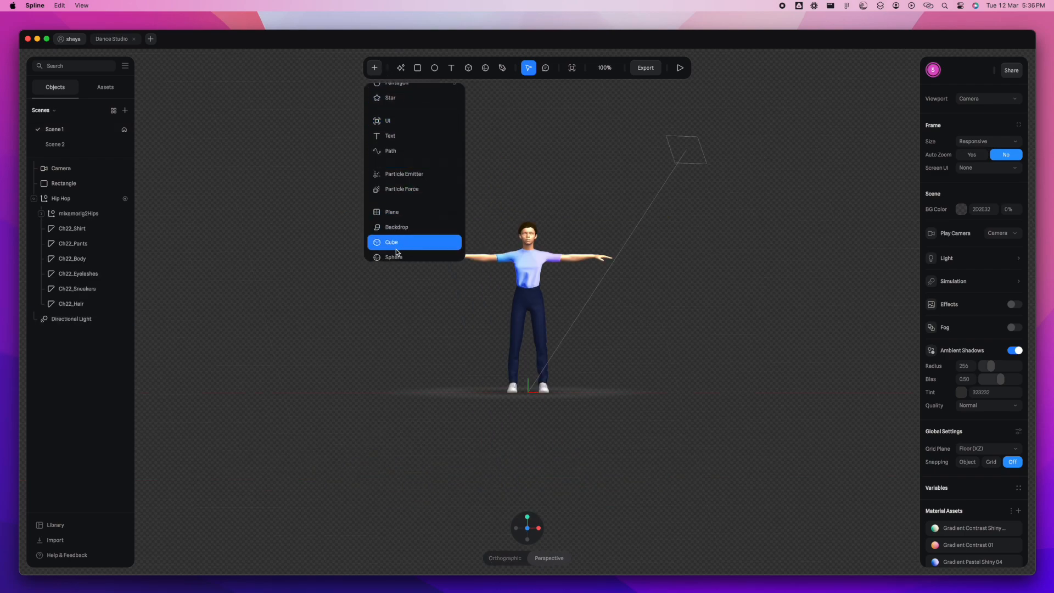
click(396, 231)
drag(361, 204, 637, 482)
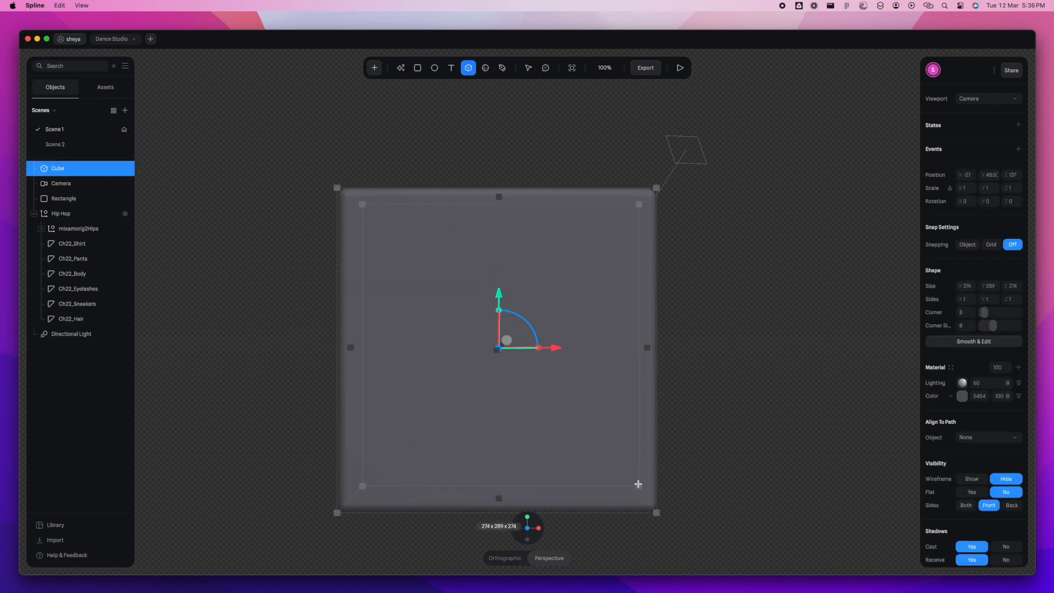
drag(481, 383, 487, 369)
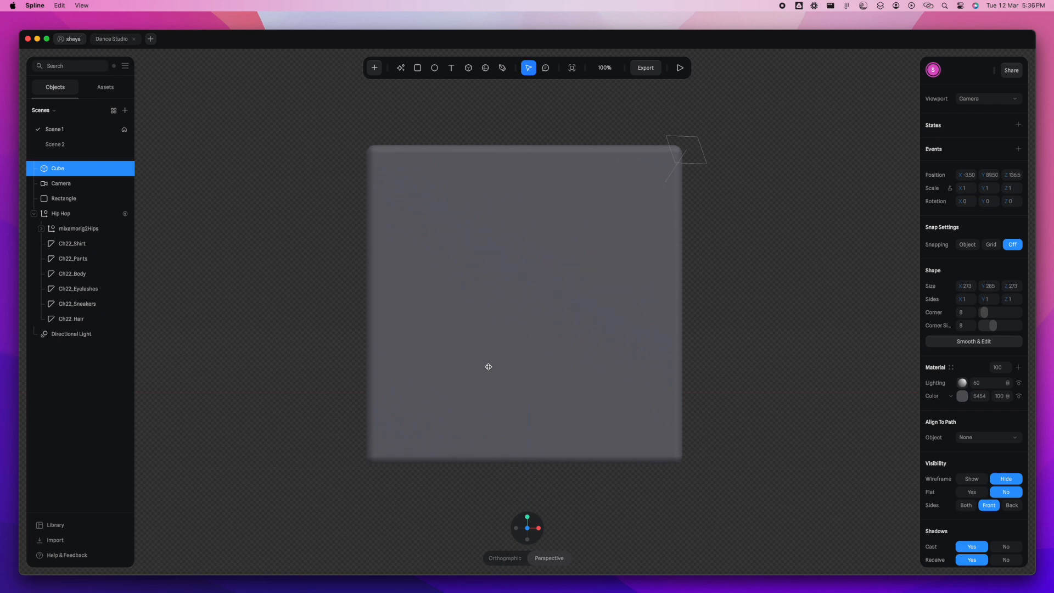
- Make the cube invisible by disabling its cast and receive shadows, hiding its lighting layer and removing its color layer
scroll(971, 529, down, 3)
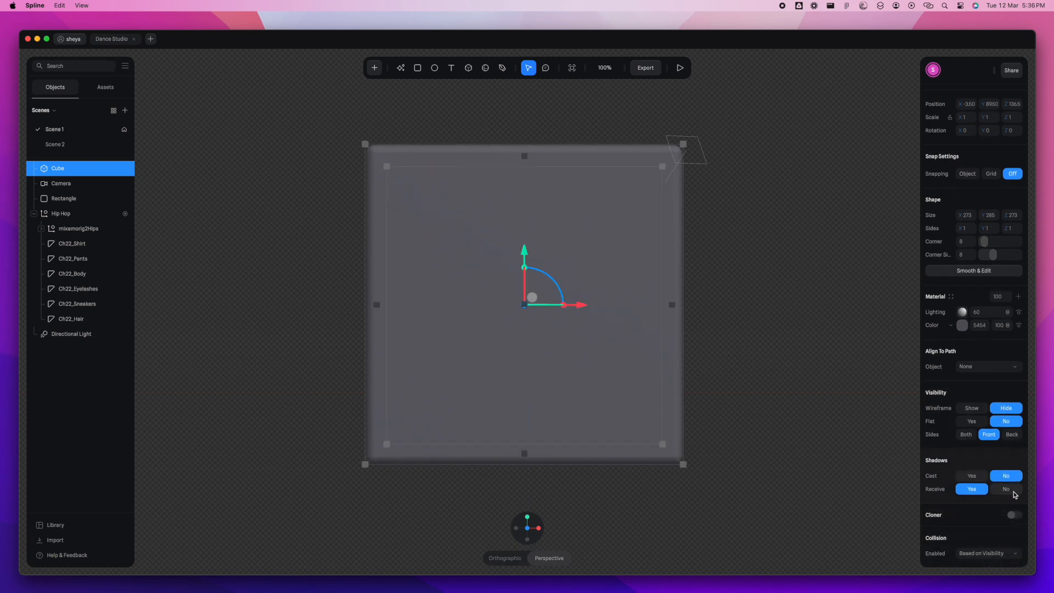
click(1018, 314)
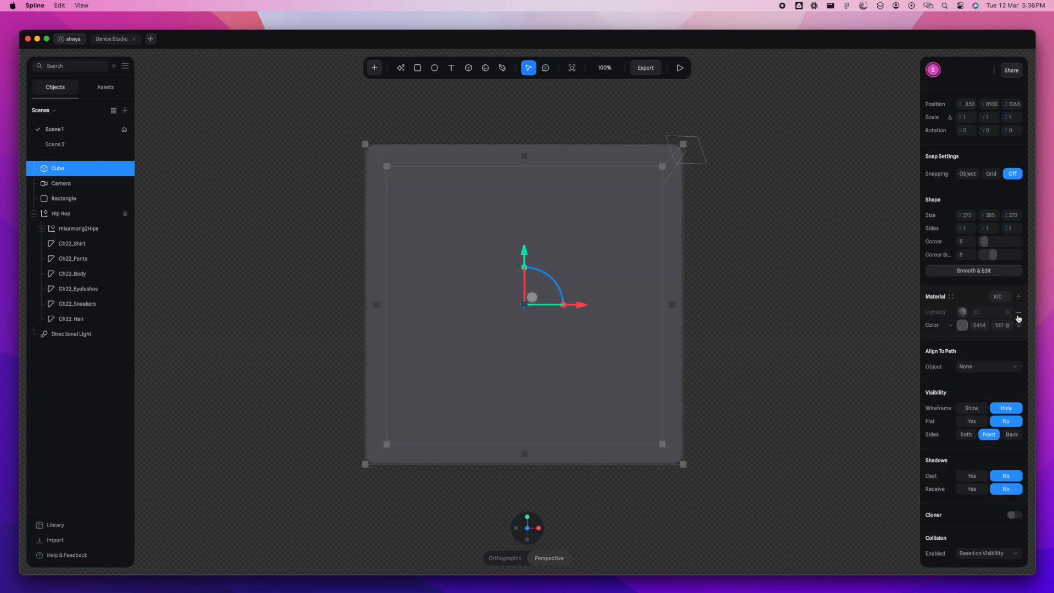
click(1025, 327)
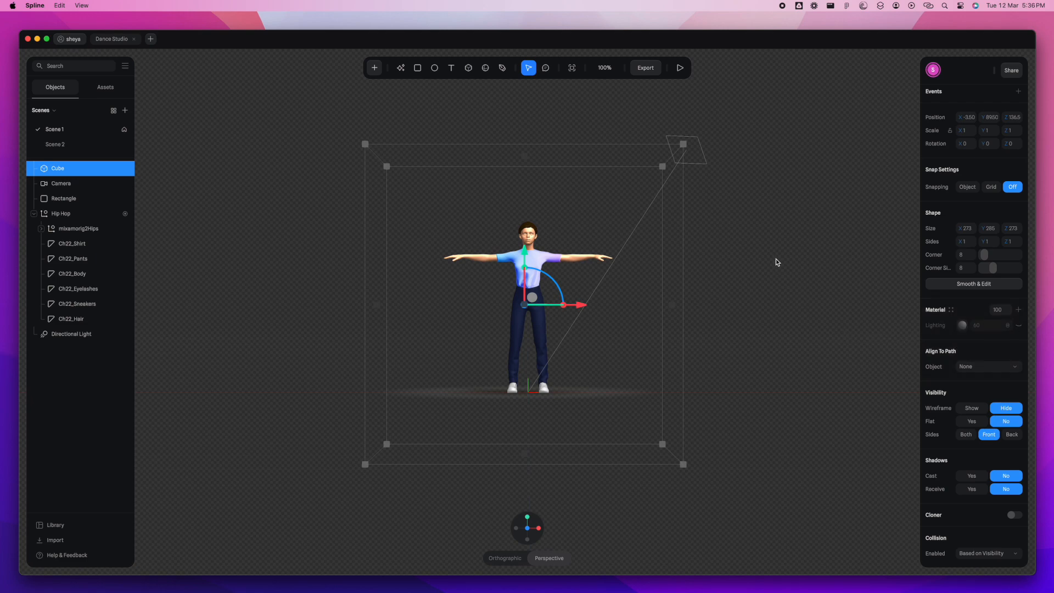
- Give the cube a Mouse Down event with a Scene Transition action
scroll(988, 170, up, 2)
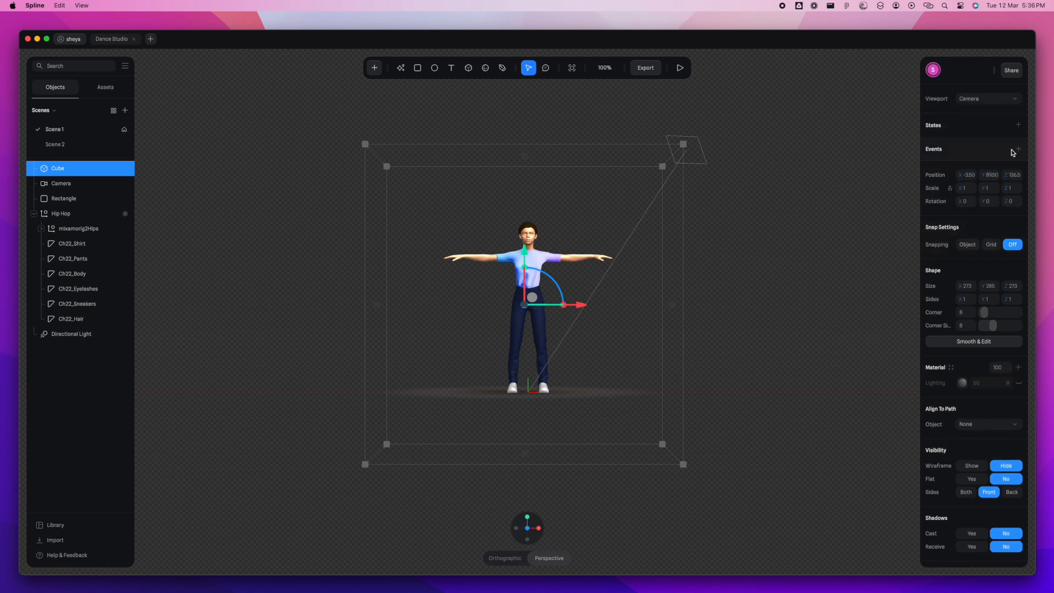
click(1017, 149)
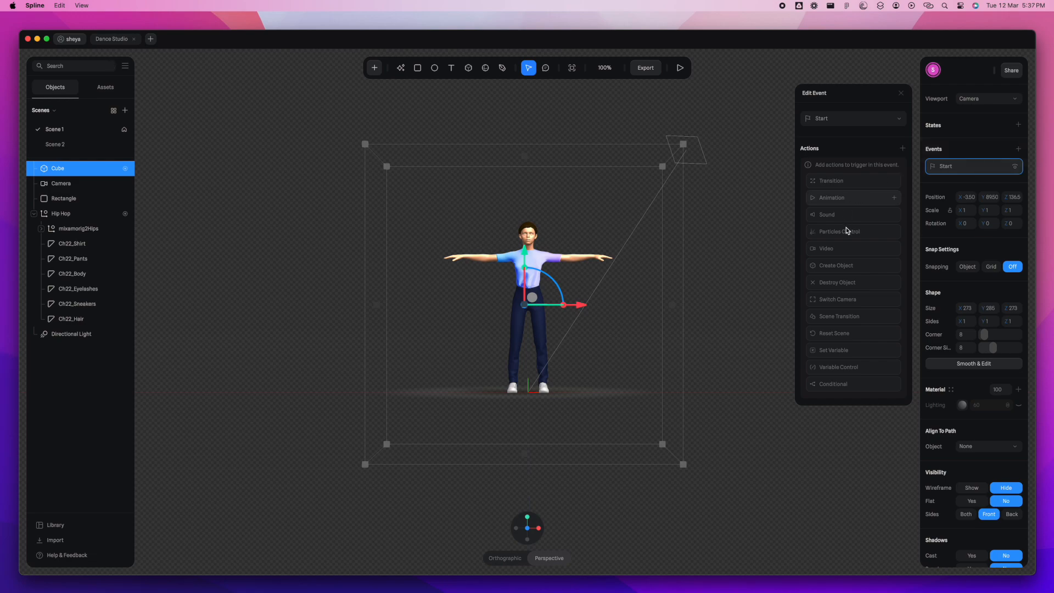
click(838, 323)
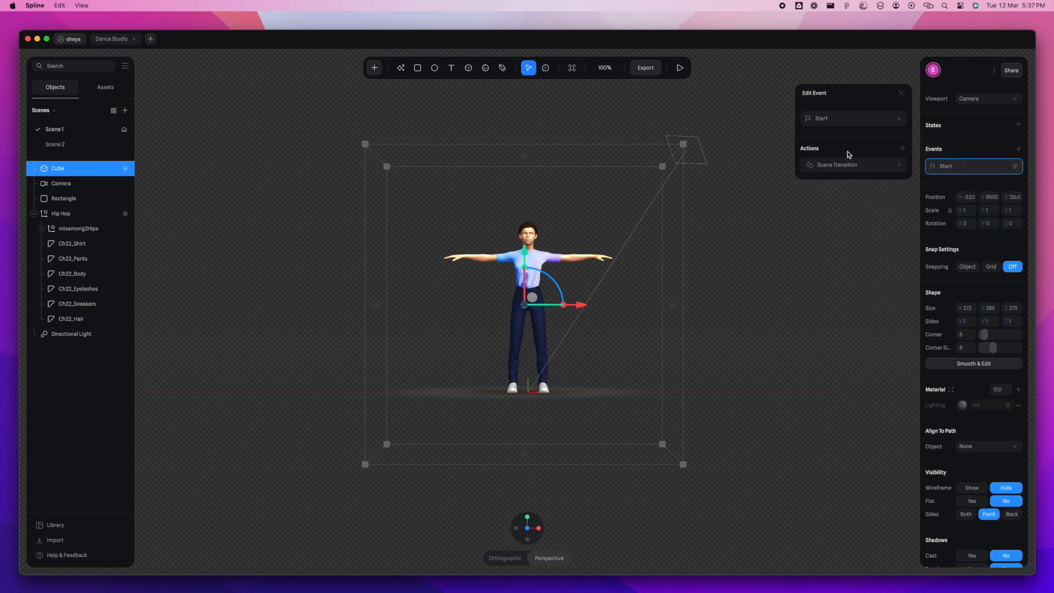
click(852, 123)
click(839, 159)
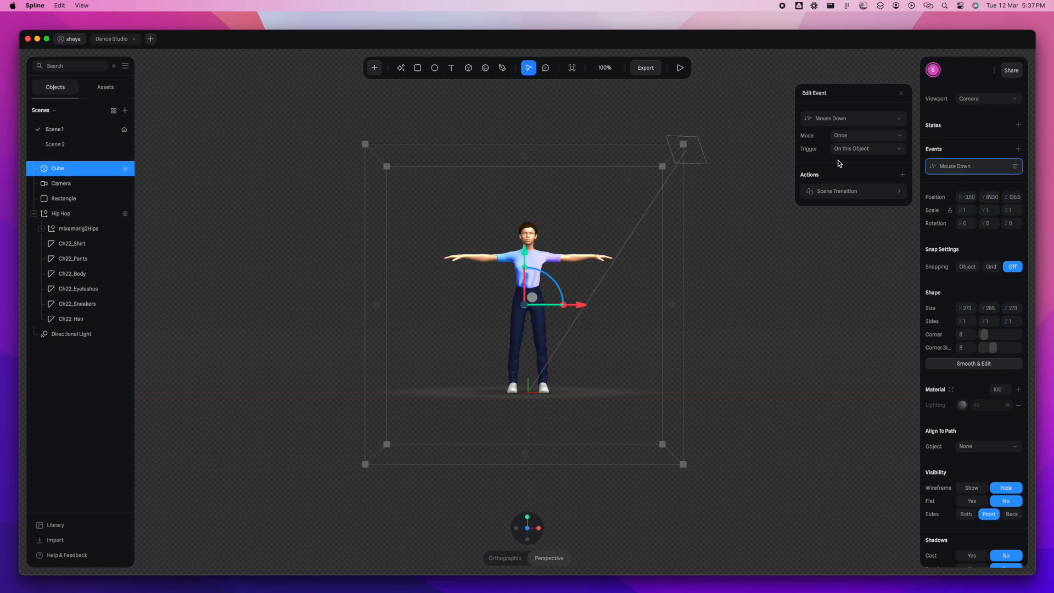
- Set the Mouse Down event's mode to Toggle and its scene transition target to Scene 2
click(874, 136)
click(865, 154)
click(865, 194)
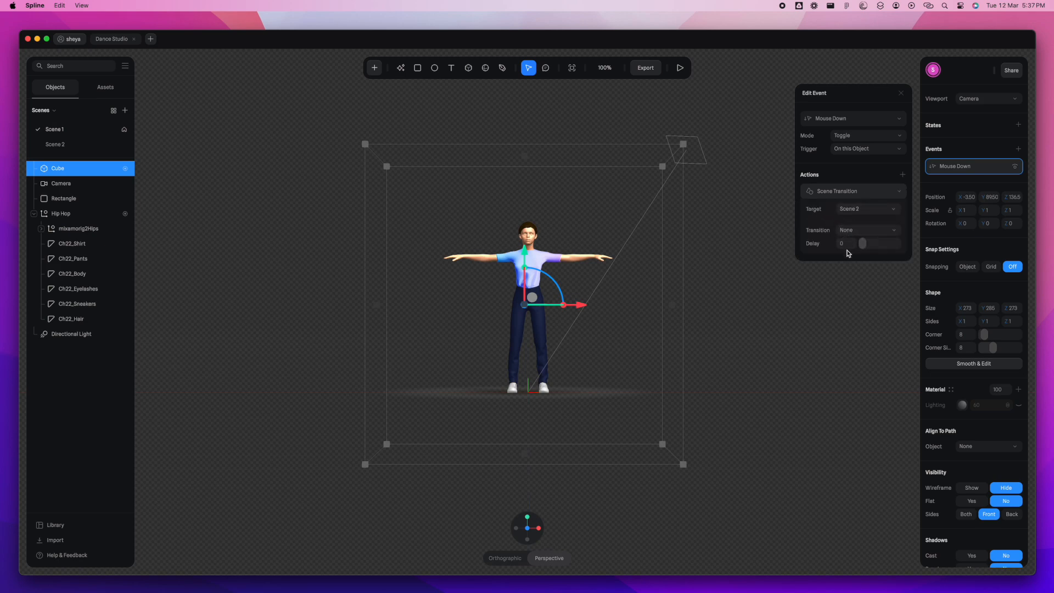
- Set the Mouse Down event's scene transition to Fade In and preview Scene 1
click(869, 249)
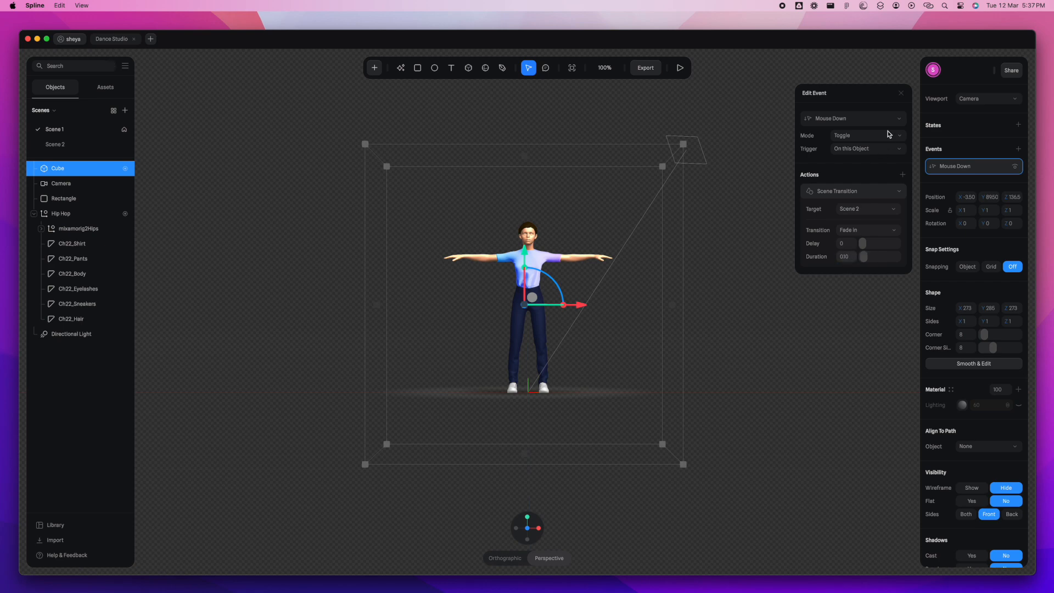
click(900, 94)
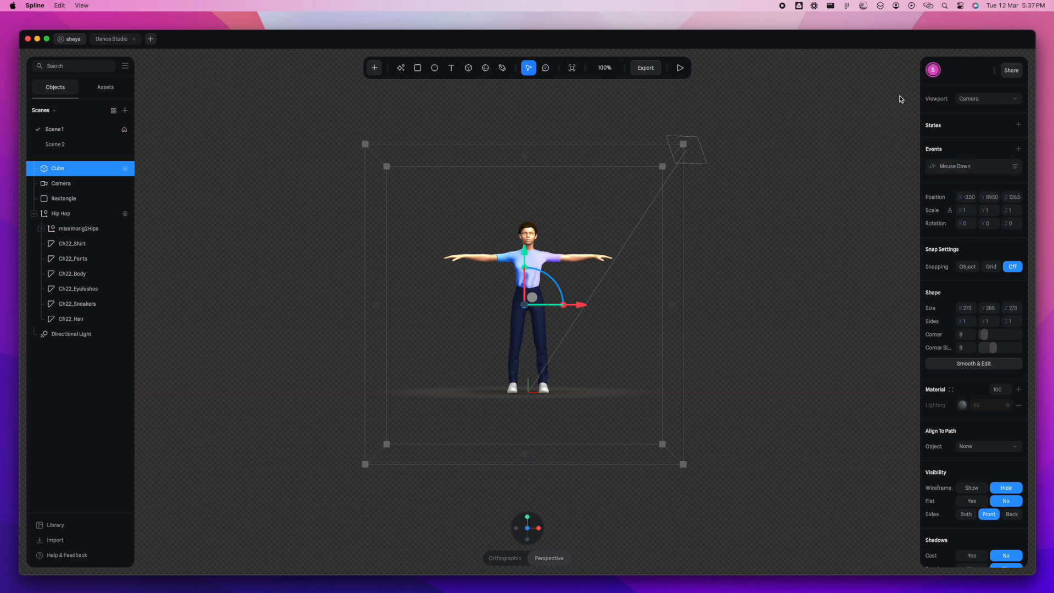
click(681, 68)
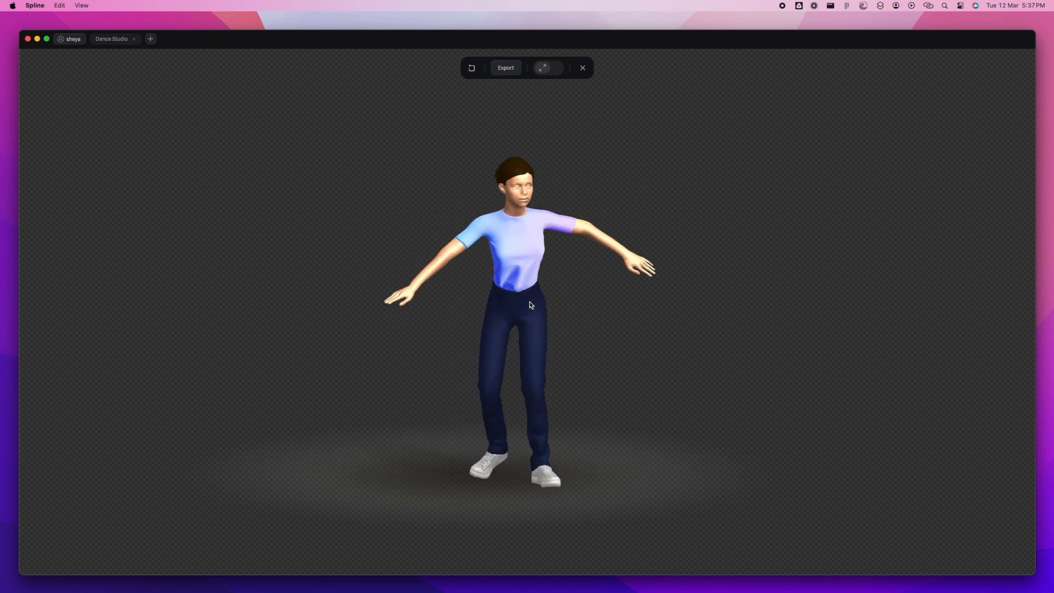
click(582, 67)
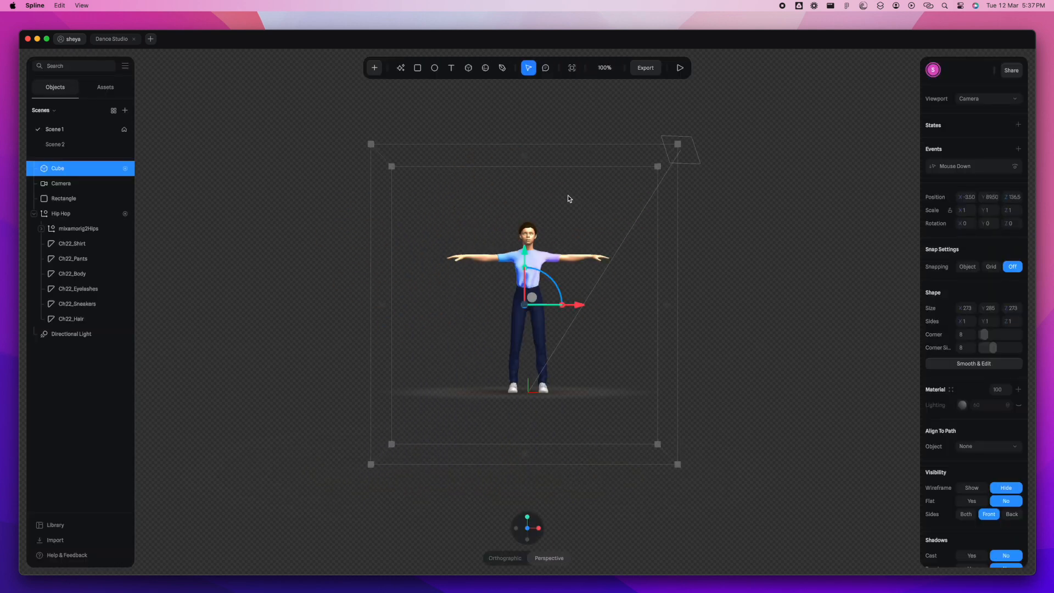
- Paste the invisible cube with its Mouse Down event into Scene 2 so that it encloses the character
click(73, 144)
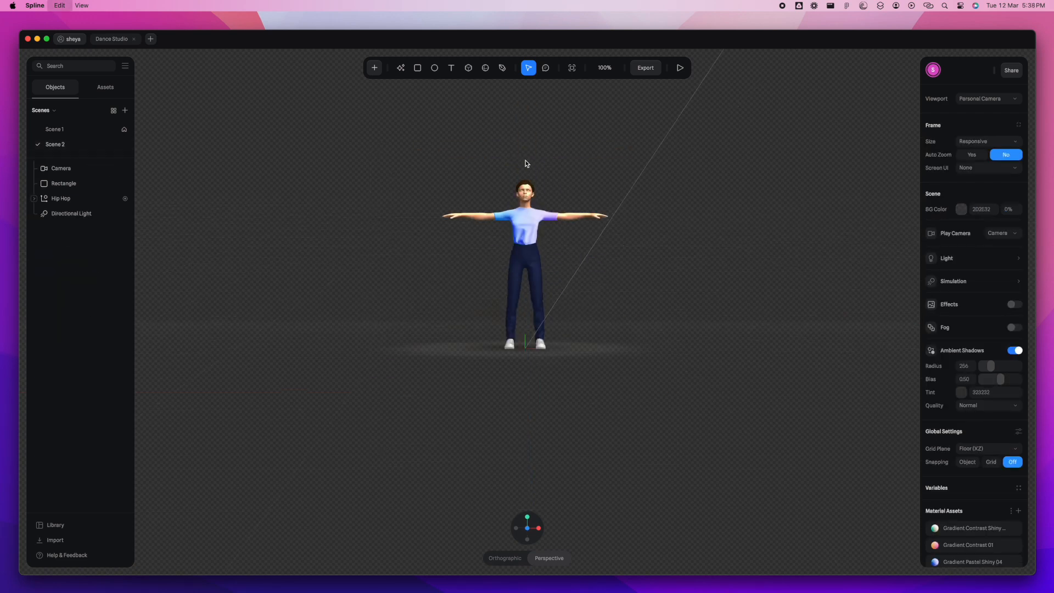
key(super+v)
scroll(583, 269, down, 5)
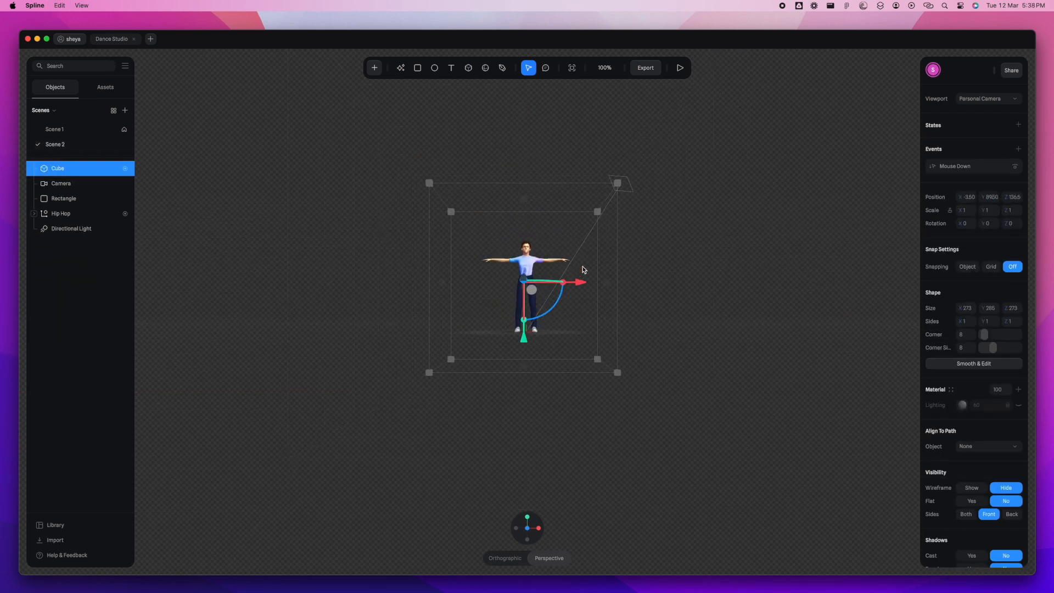
- Set the scene transition target of Scene 2's cube to Scene 1 and test the scene switching in preview
click(970, 173)
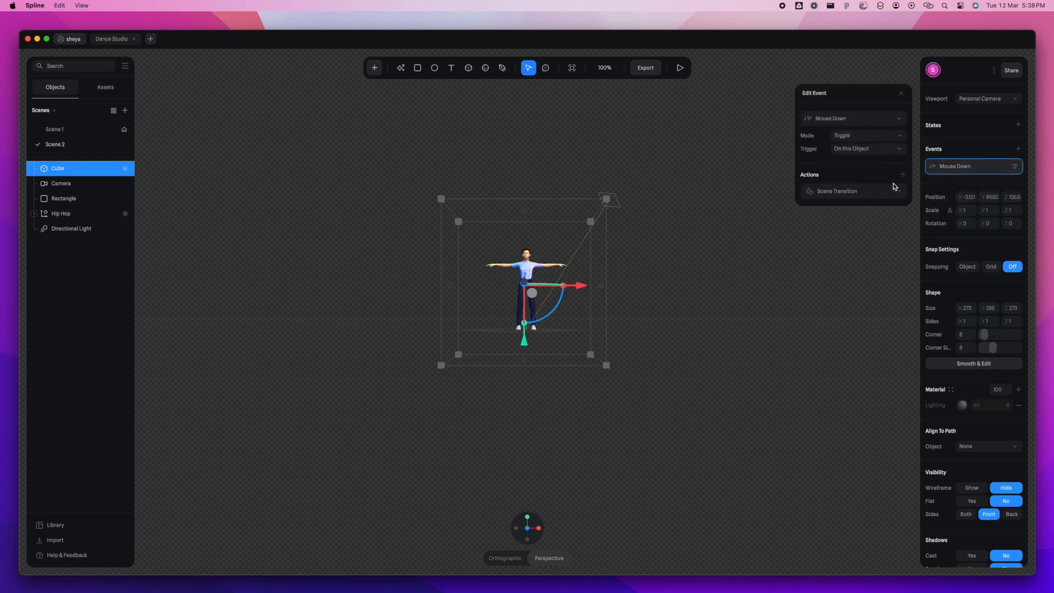
click(858, 192)
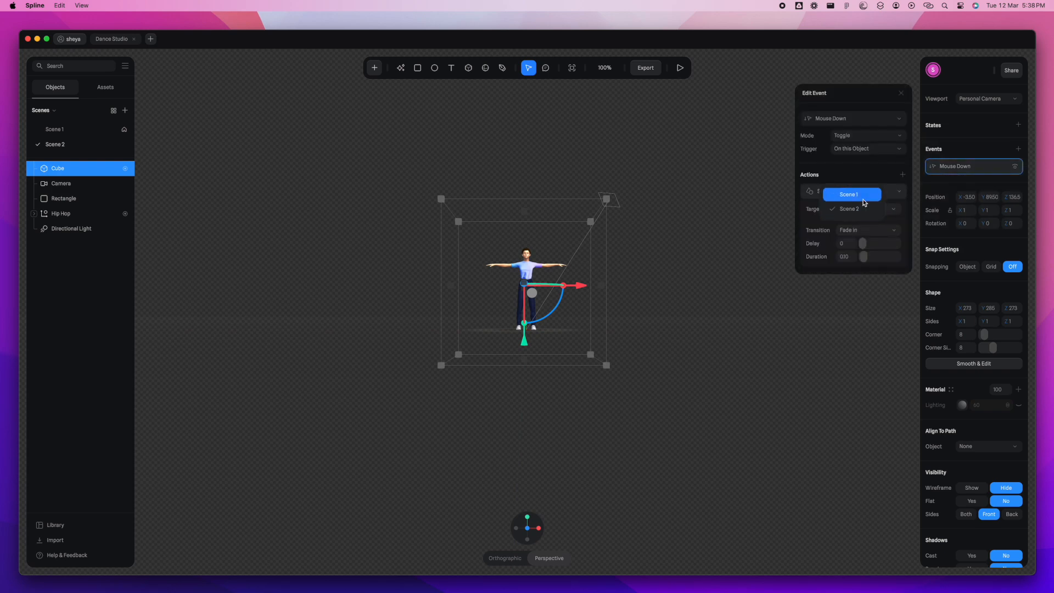
click(680, 69)
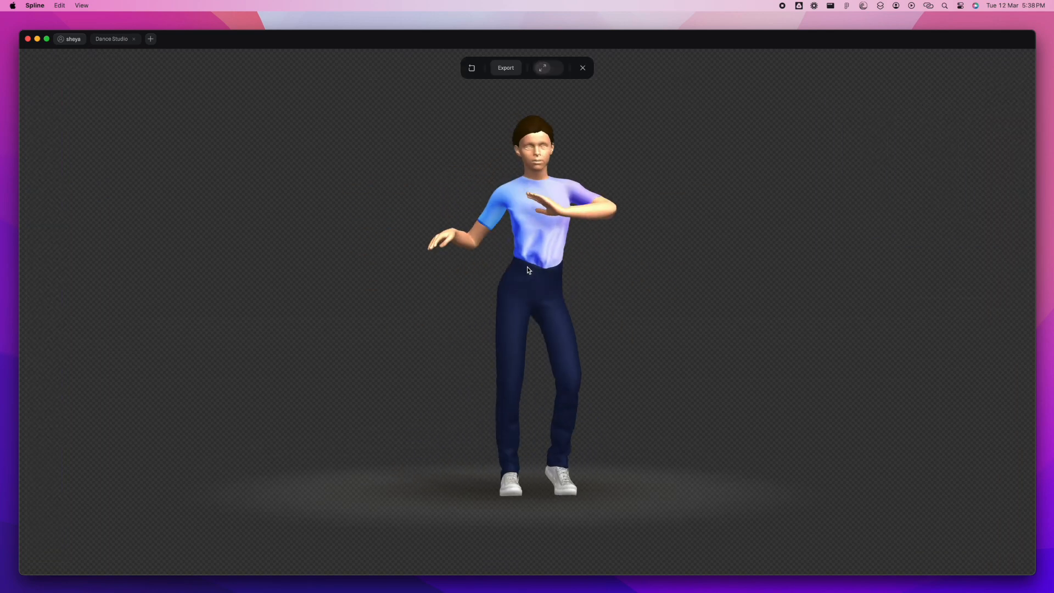
click(527, 270)
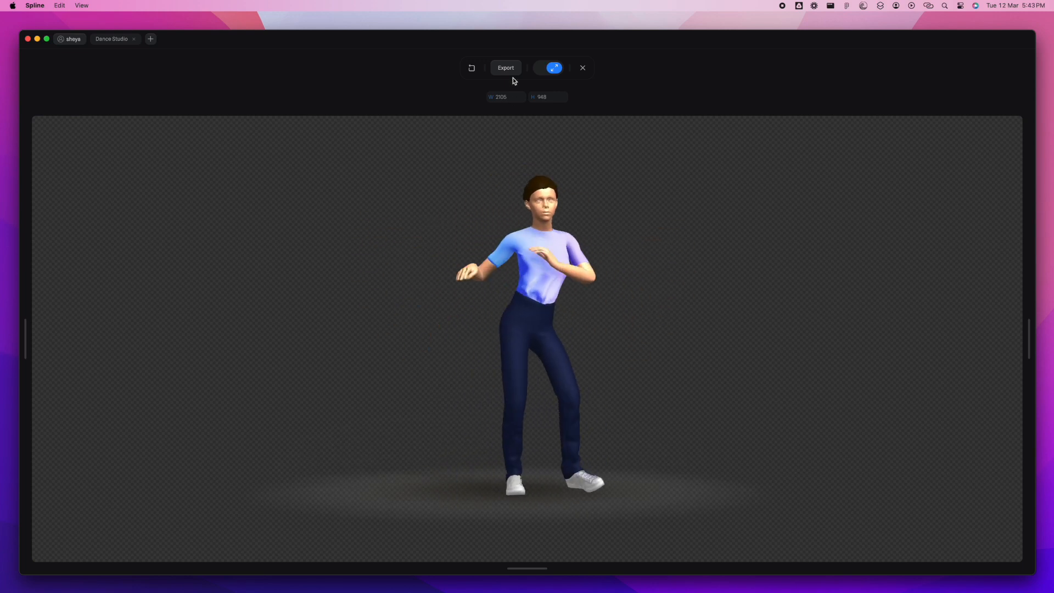
- Update the scene's public URL with Scene 1 as the main scene and copy its link
click(506, 68)
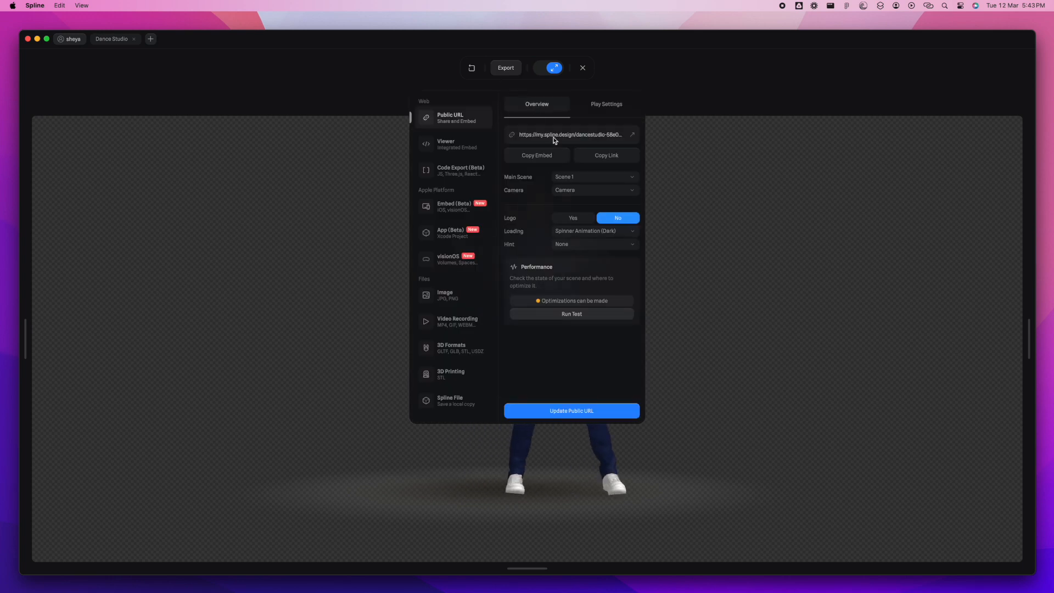
click(559, 415)
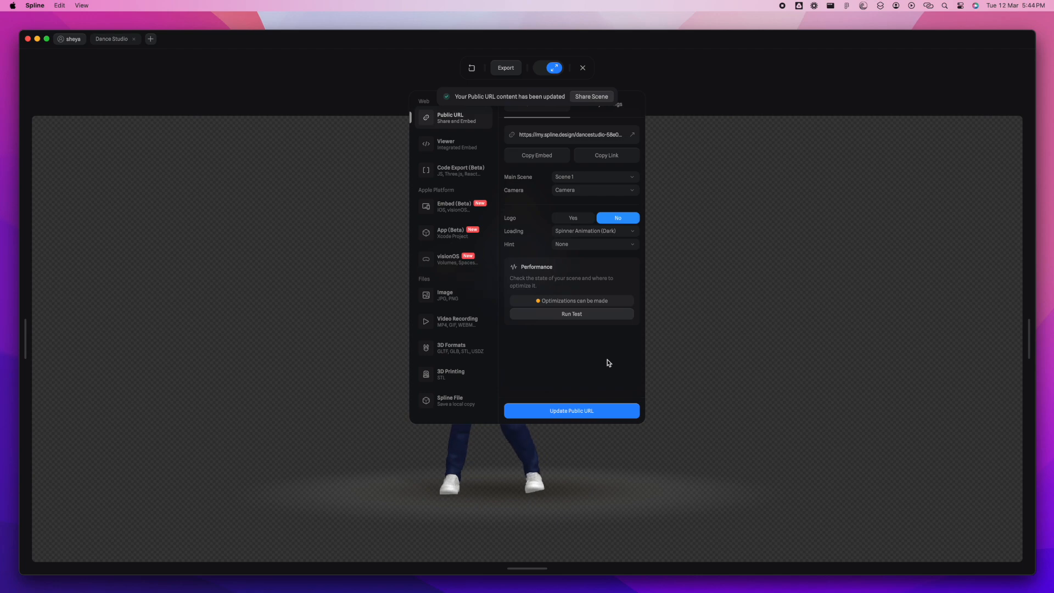
click(605, 409)
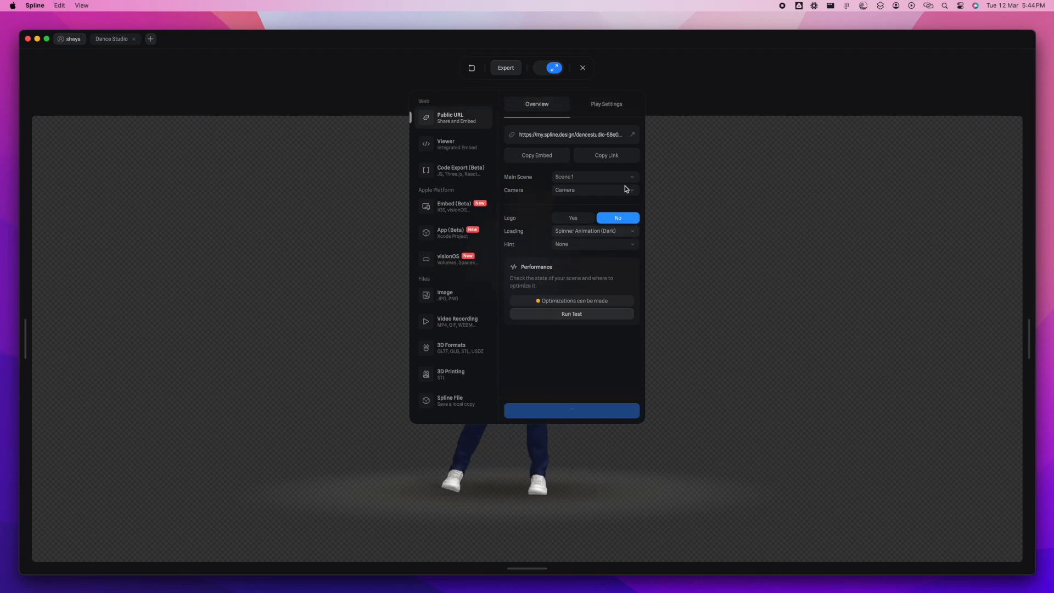
click(619, 160)
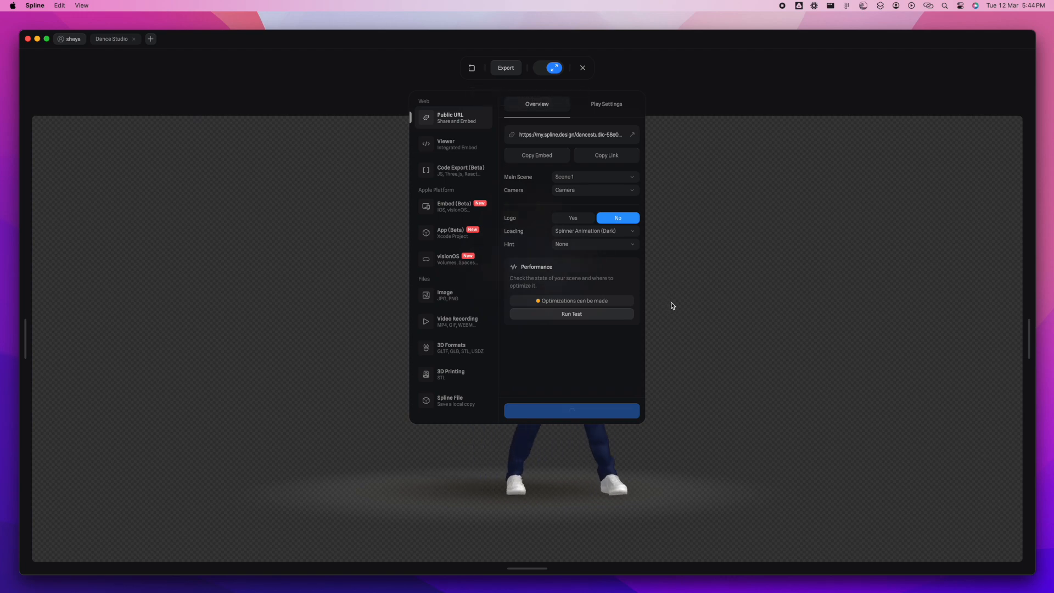
- Switch to the Dance Studio page in Framer and replace the Embed's URL with the copied scene link
key(ctrl+Right)
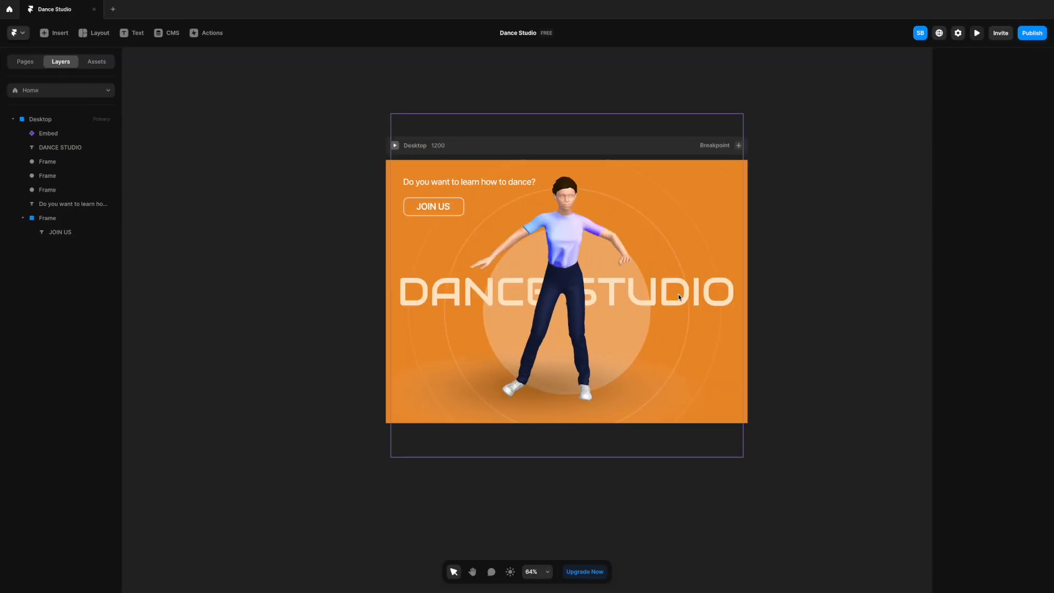
click(482, 179)
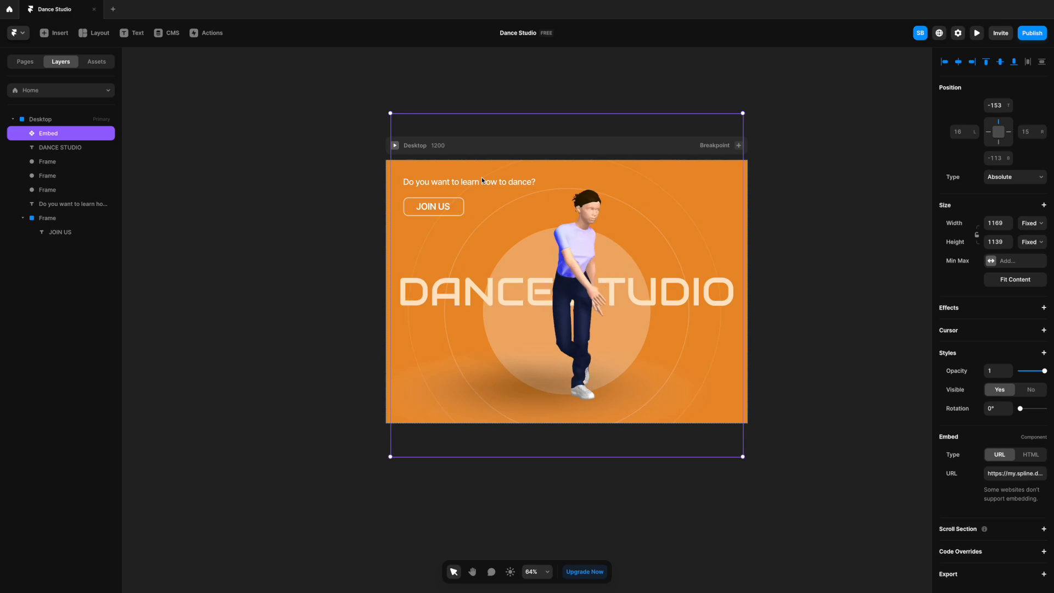
click(1014, 473)
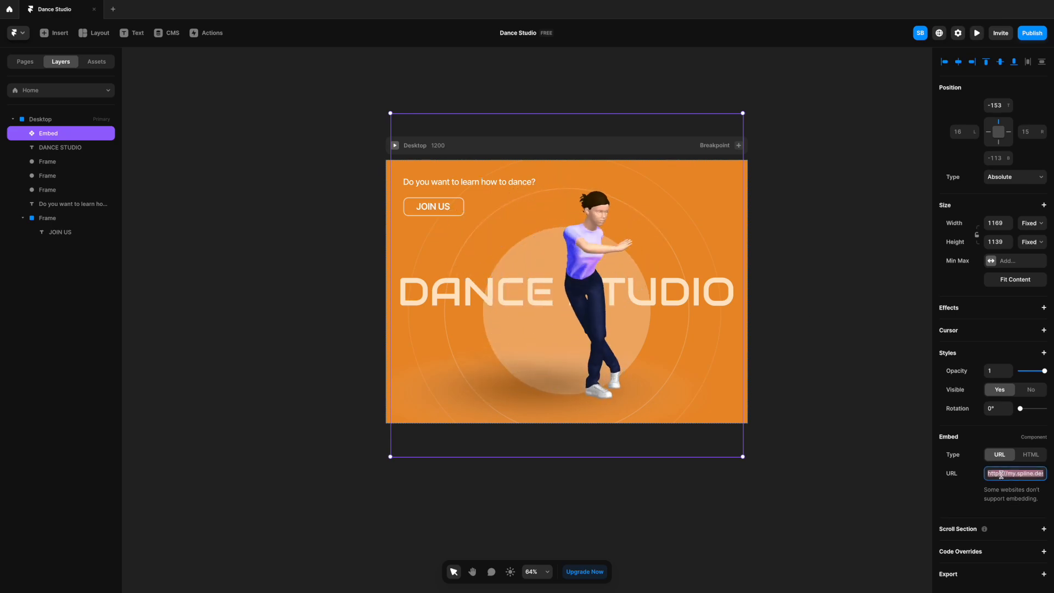
key(BackSpace)
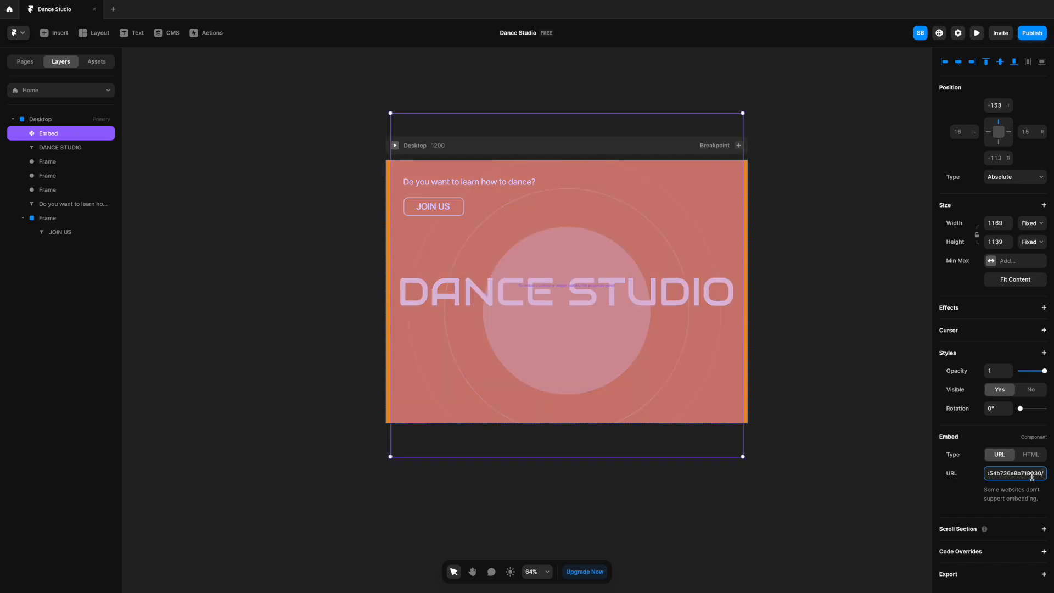
key(Return)
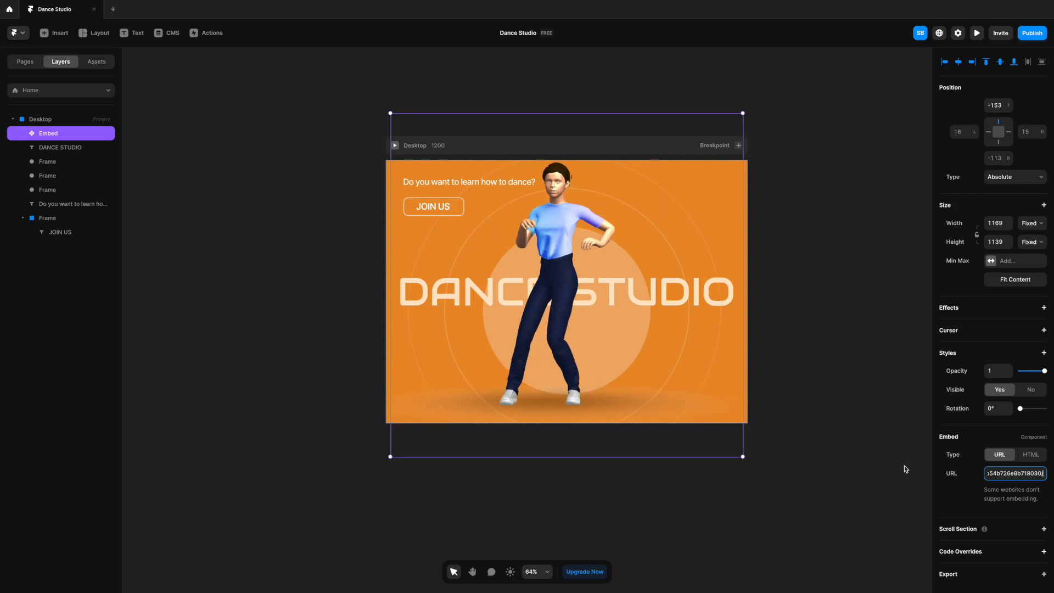
- Scale the Embed down to 1025 × 999, shift it down to a top offset of -13, and preview the page
click(744, 115)
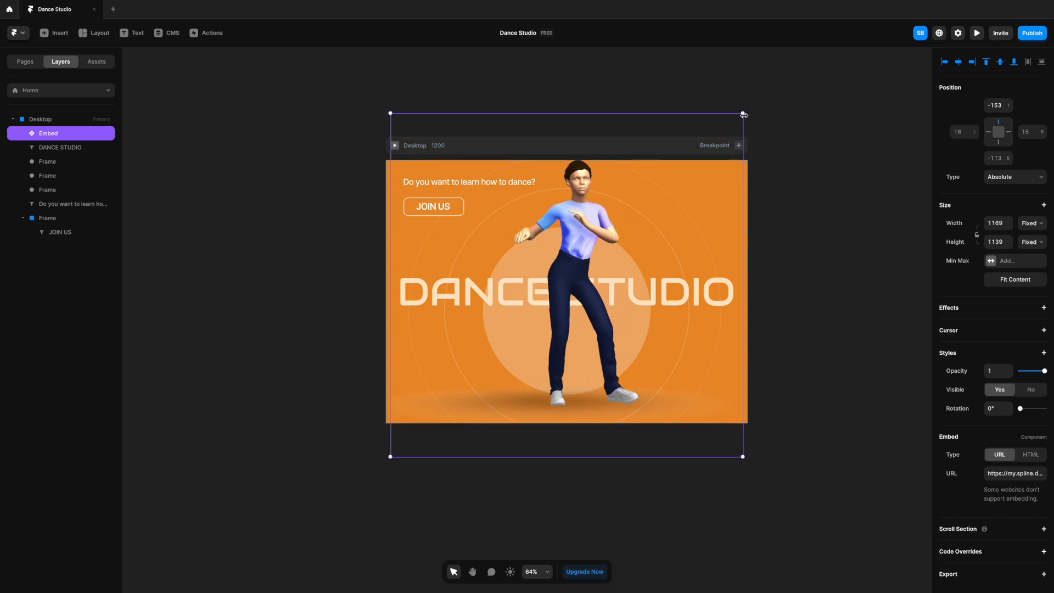
alt+shift+drag(744, 115, 720, 134)
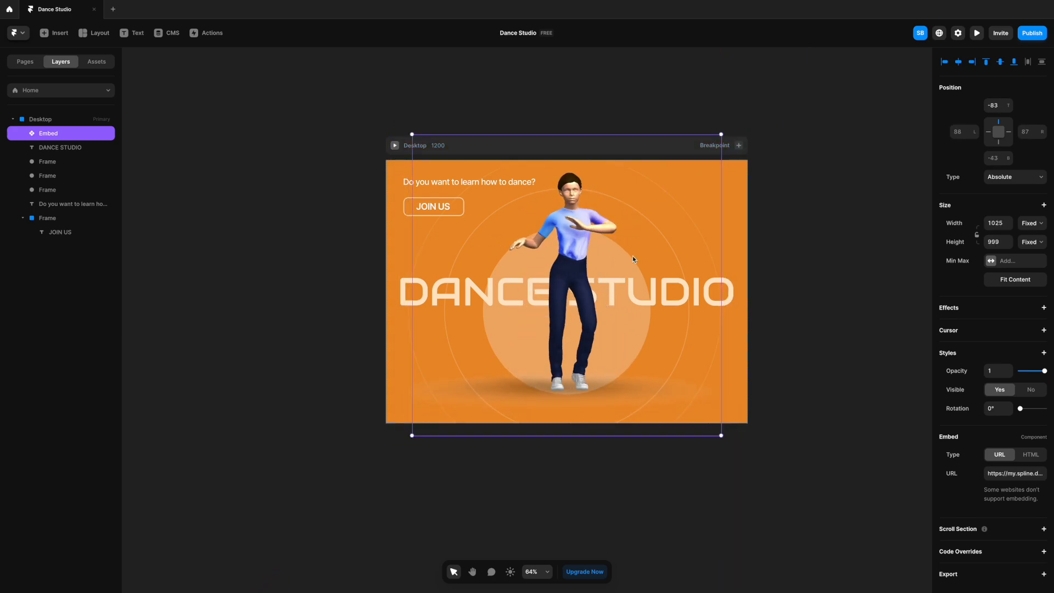
key(shift+Down)
key(shift+Down)
key(shift+Down)
key(shift+Down)
key(shift+Down)
key(shift+Down)
key(shift+Up)
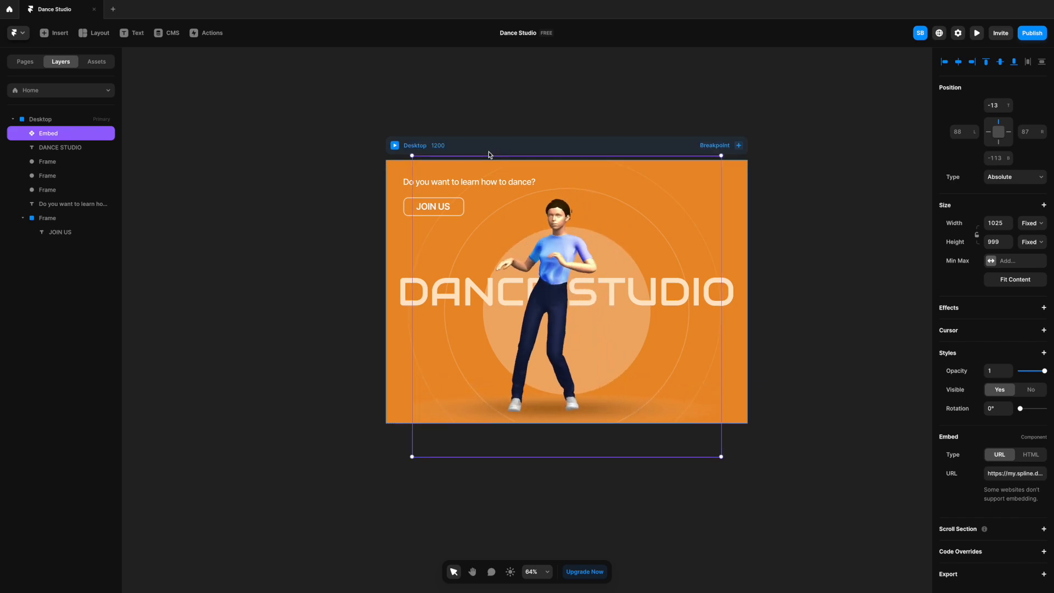
click(395, 146)
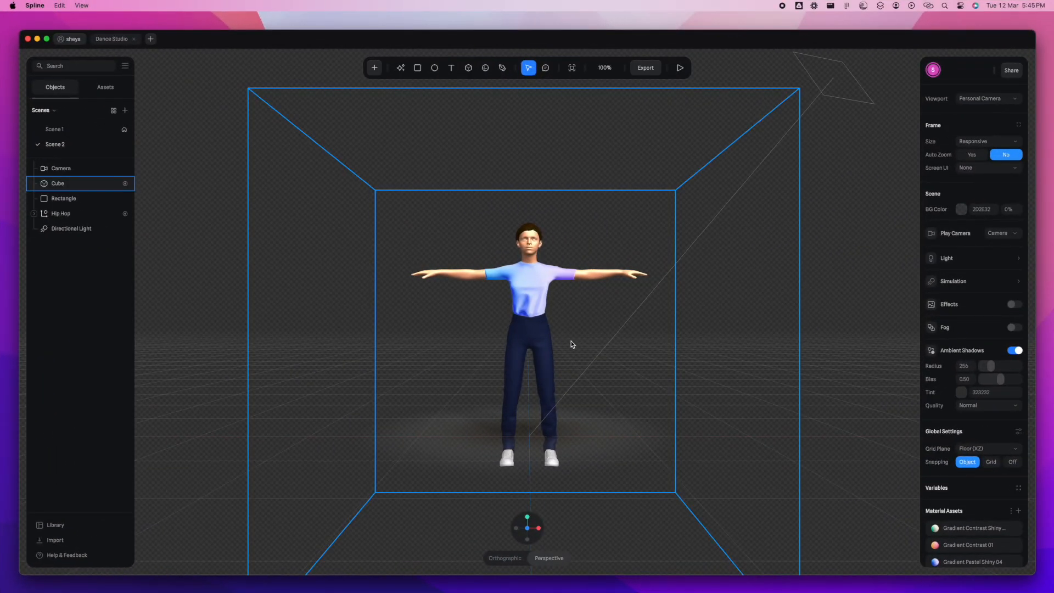
- Apply the Gradient Contrast 01 material to the Ch22_Shirt of the character in Scene 2
scroll(962, 489, down, 5)
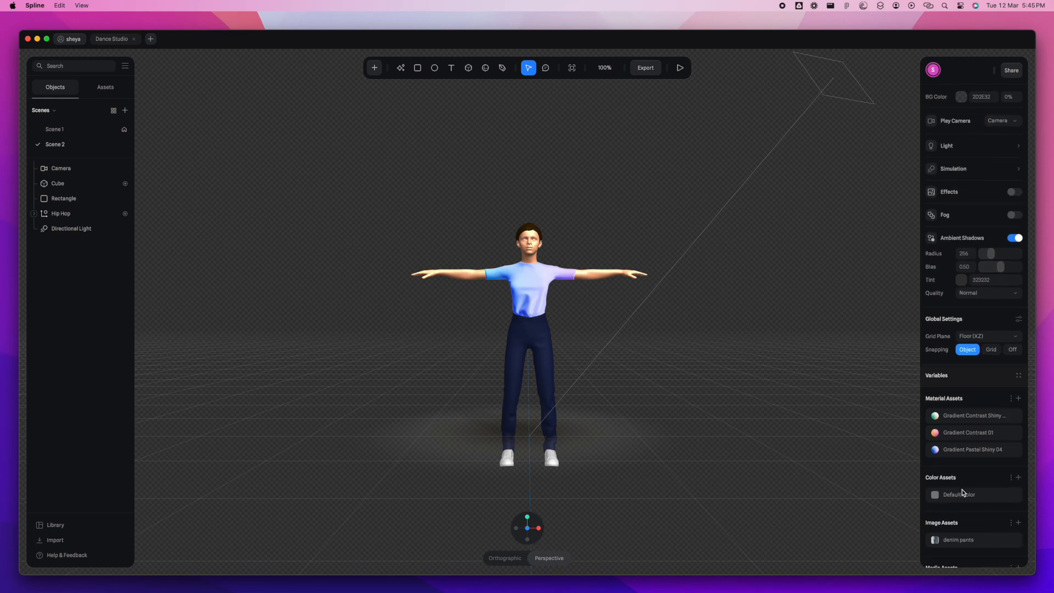
click(123, 230)
click(37, 214)
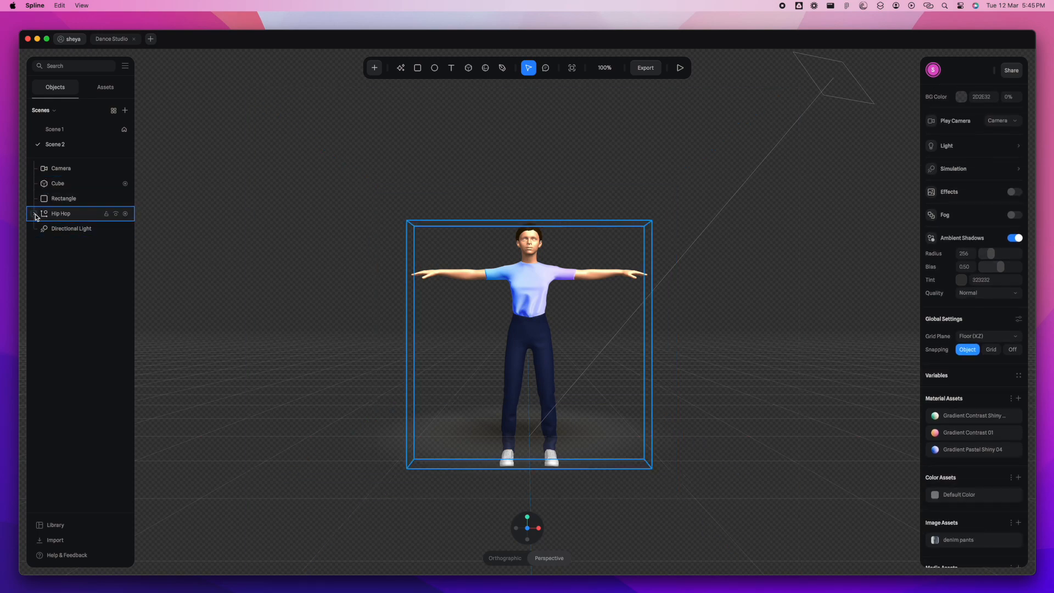
click(36, 216)
click(85, 250)
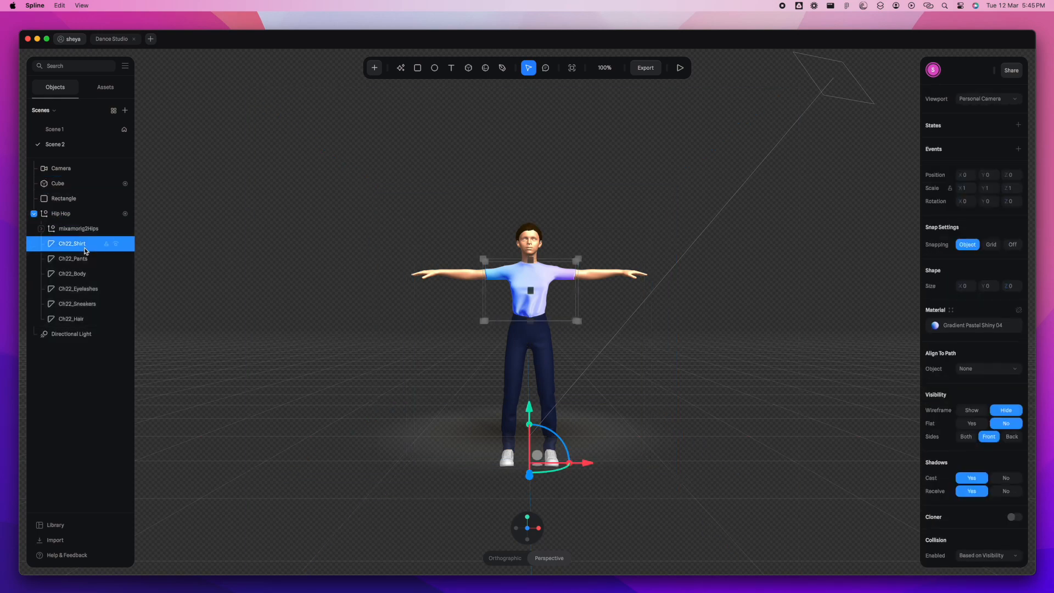
scroll(1019, 326, down, 1)
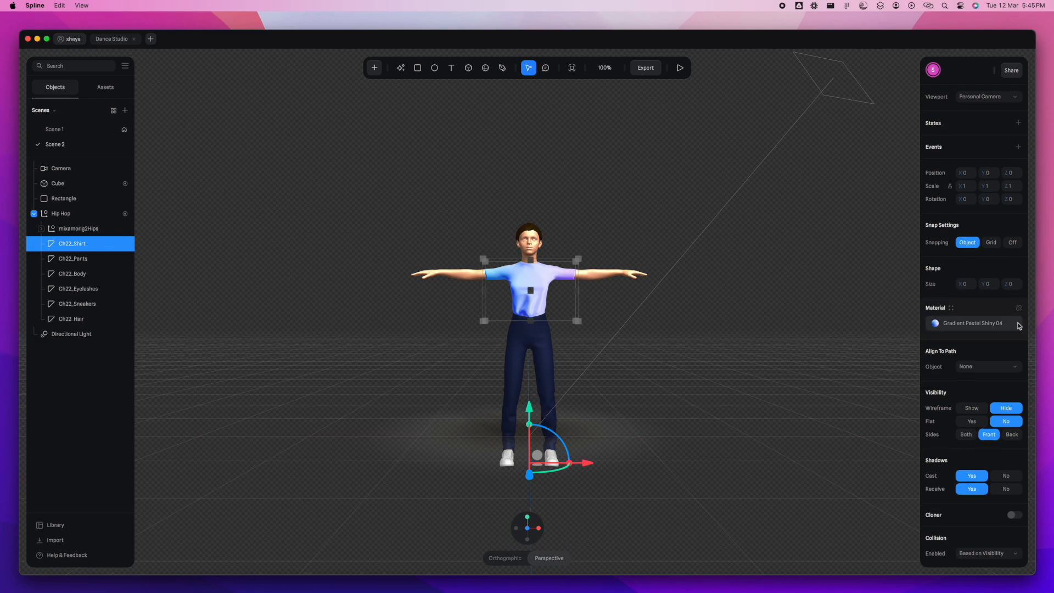
click(952, 309)
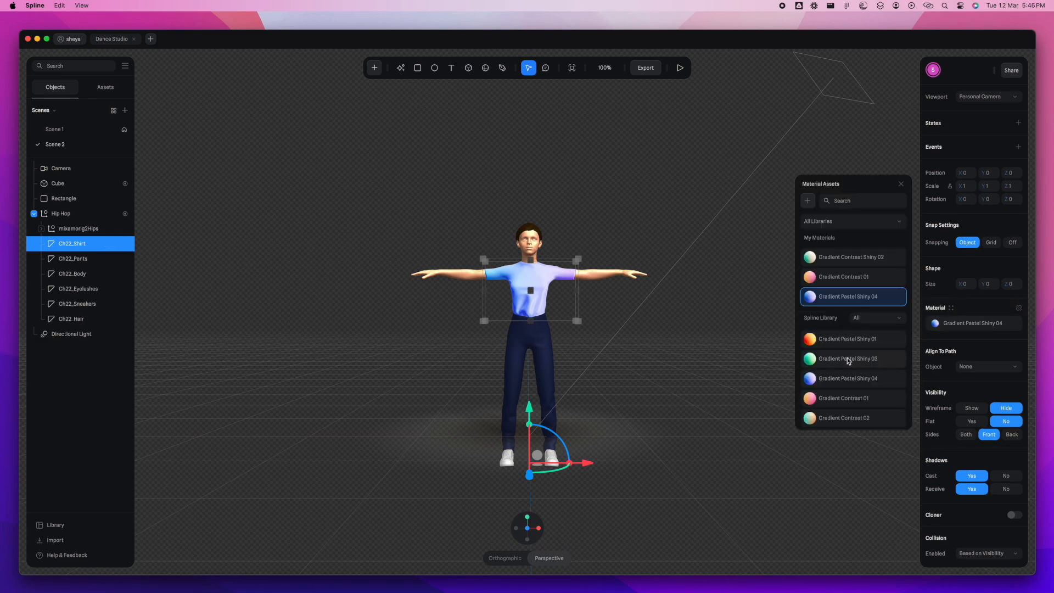
scroll(836, 379, down, 2)
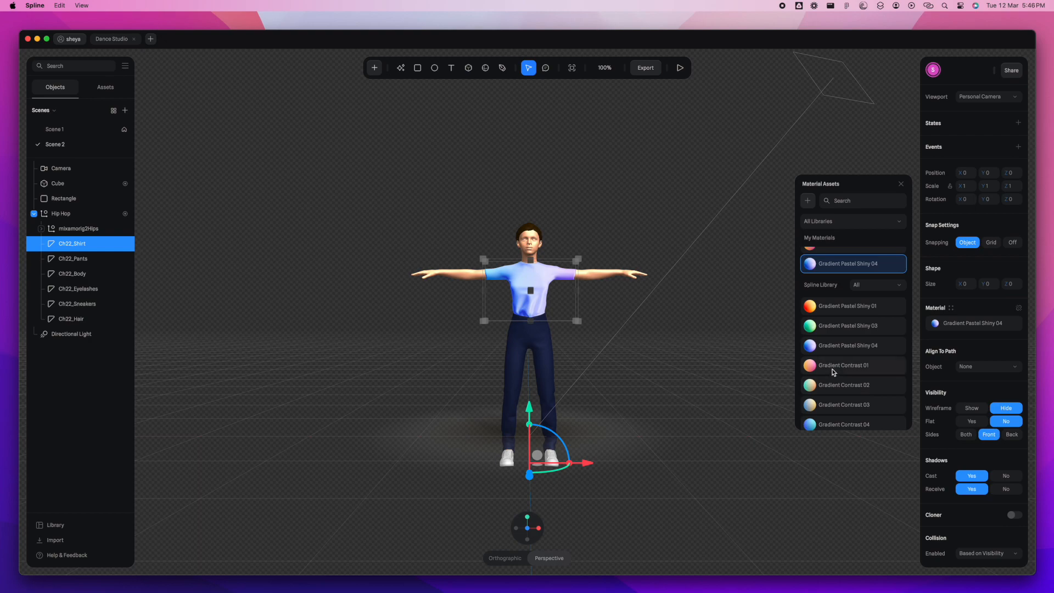
click(832, 368)
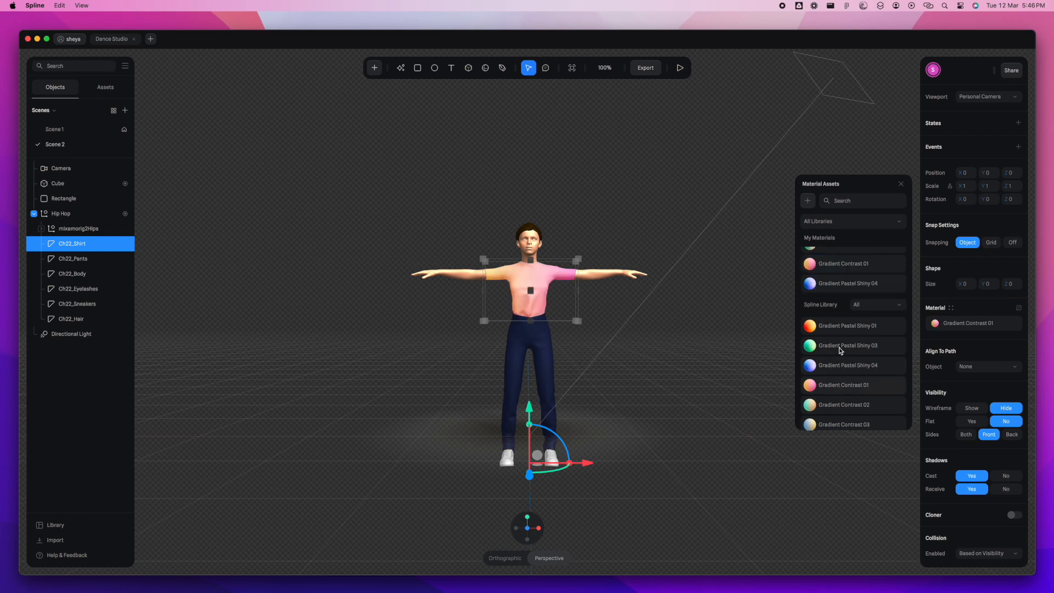
click(902, 184)
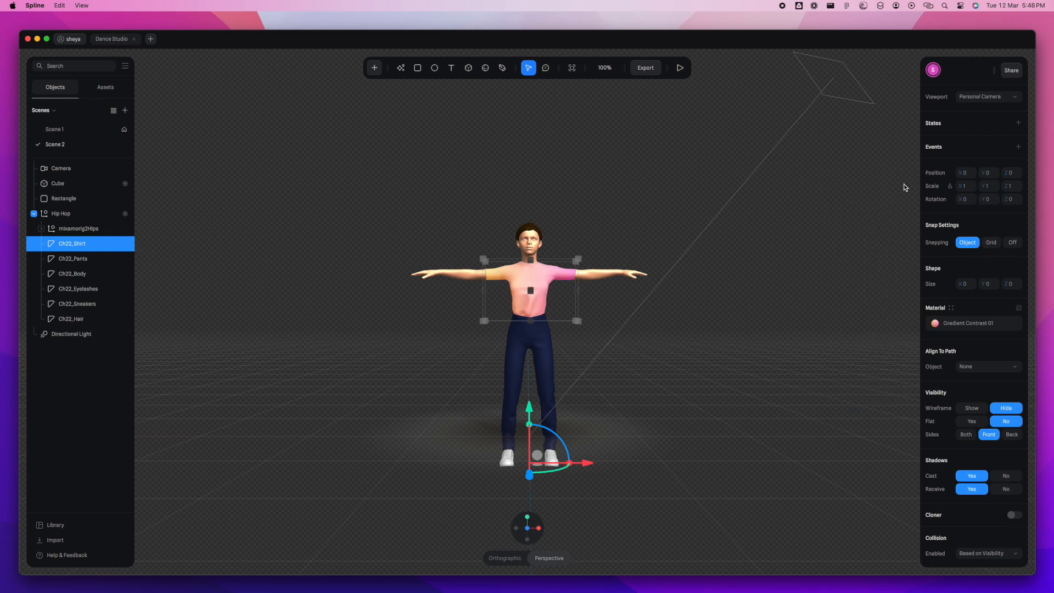
- Change the color of Ch22_Pants in Scene 2 to a dark magenta
click(86, 260)
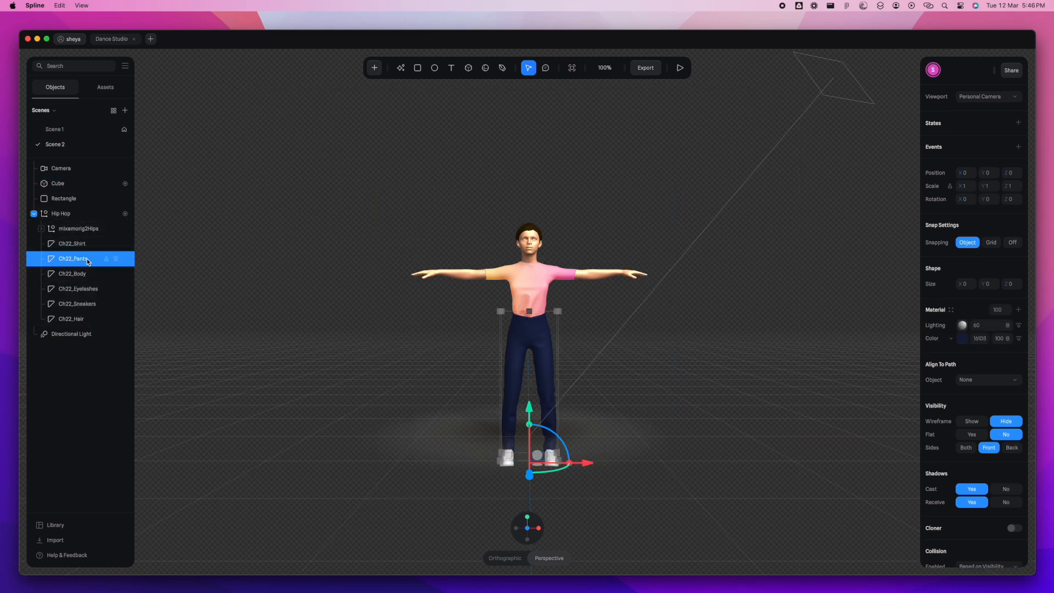
click(963, 339)
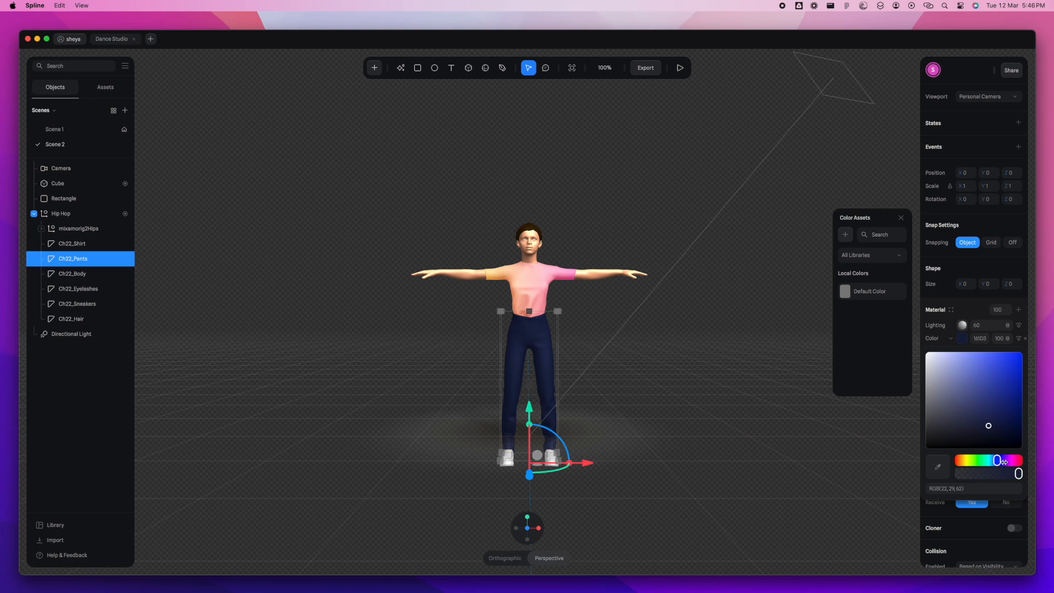
drag(1005, 460, 1009, 459)
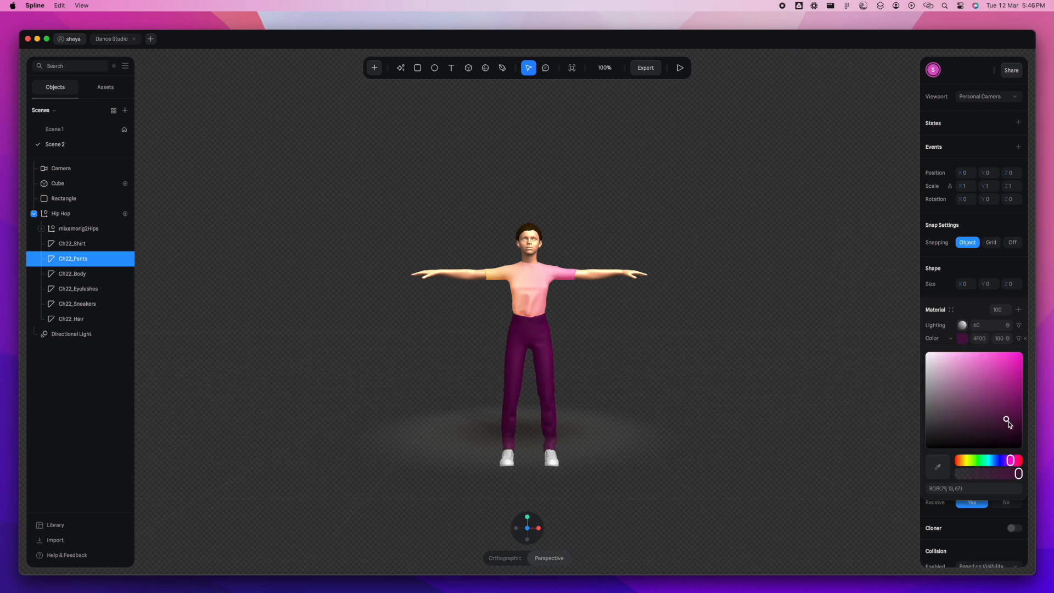
key(Escape)
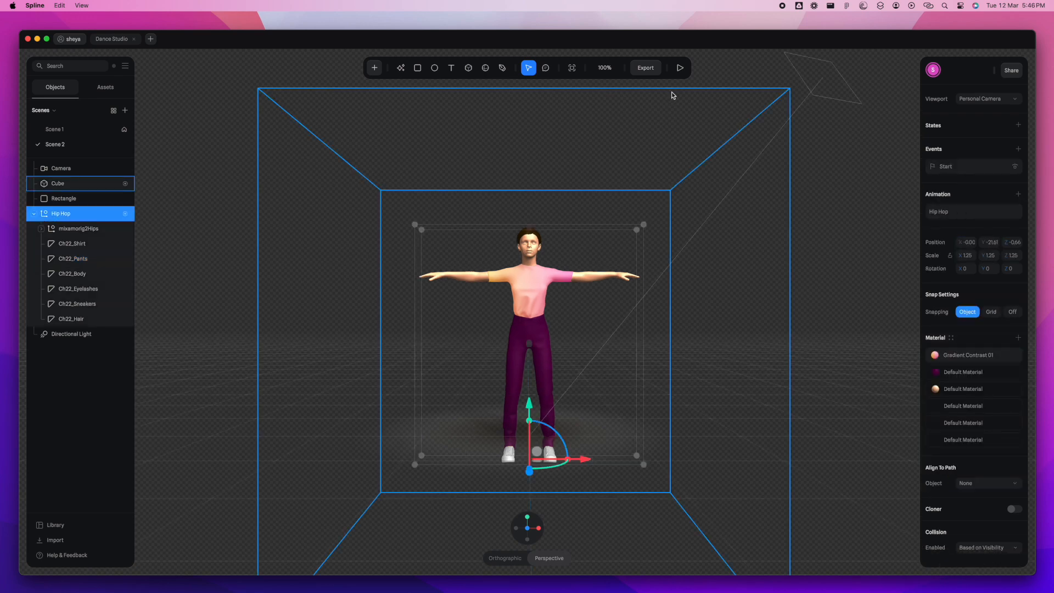
- Preview the scene in play mode, update its public URL and copy the link
click(680, 67)
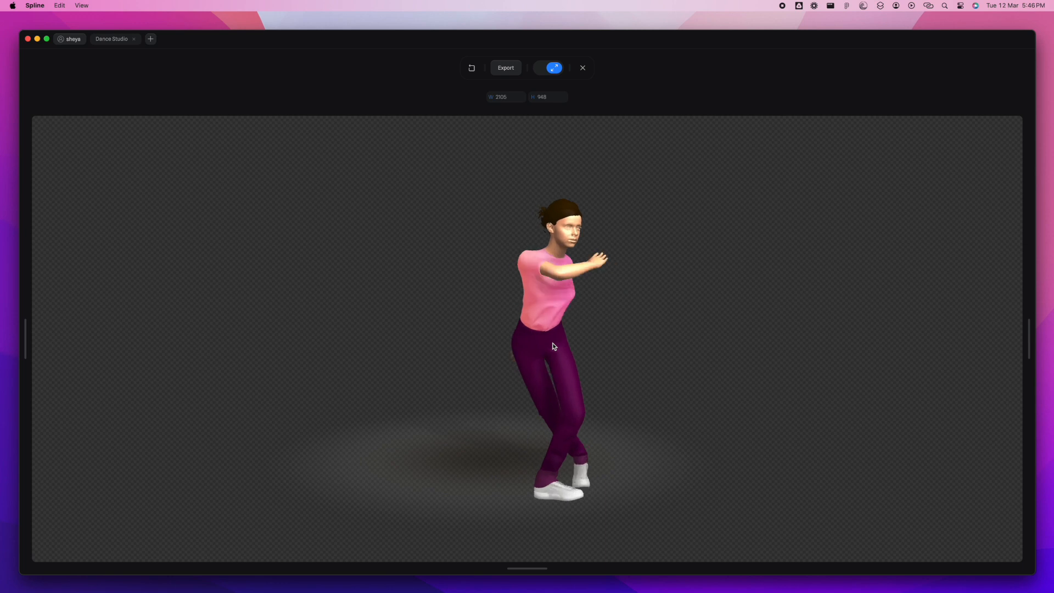
click(505, 68)
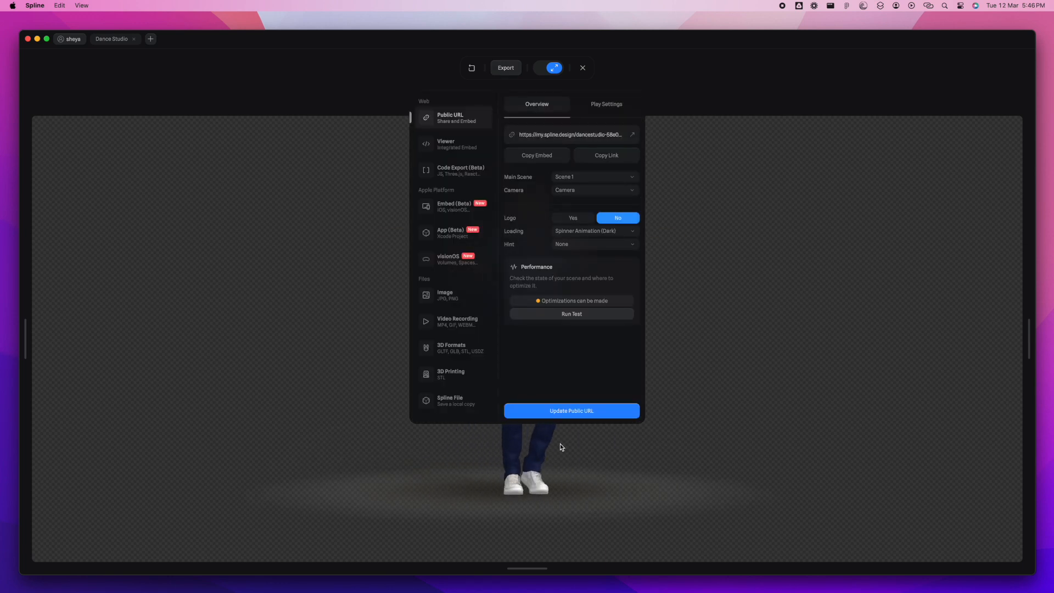
click(574, 414)
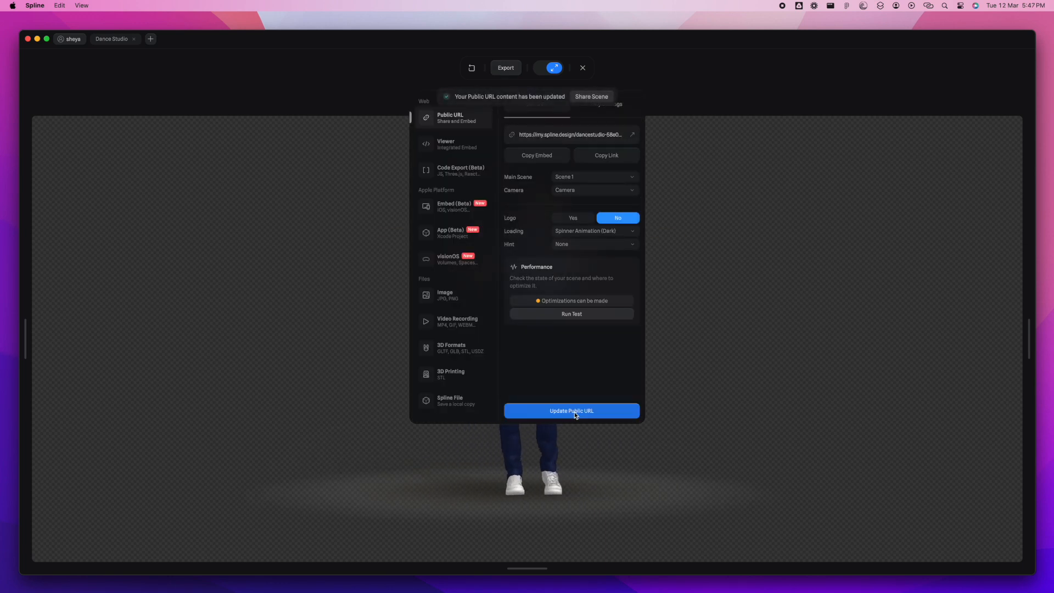
click(607, 155)
- Switch to Framer, replace the Embed's URL with the copied scene link, and preview the page
key(ctrl+Right)
click(583, 247)
click(1020, 474)
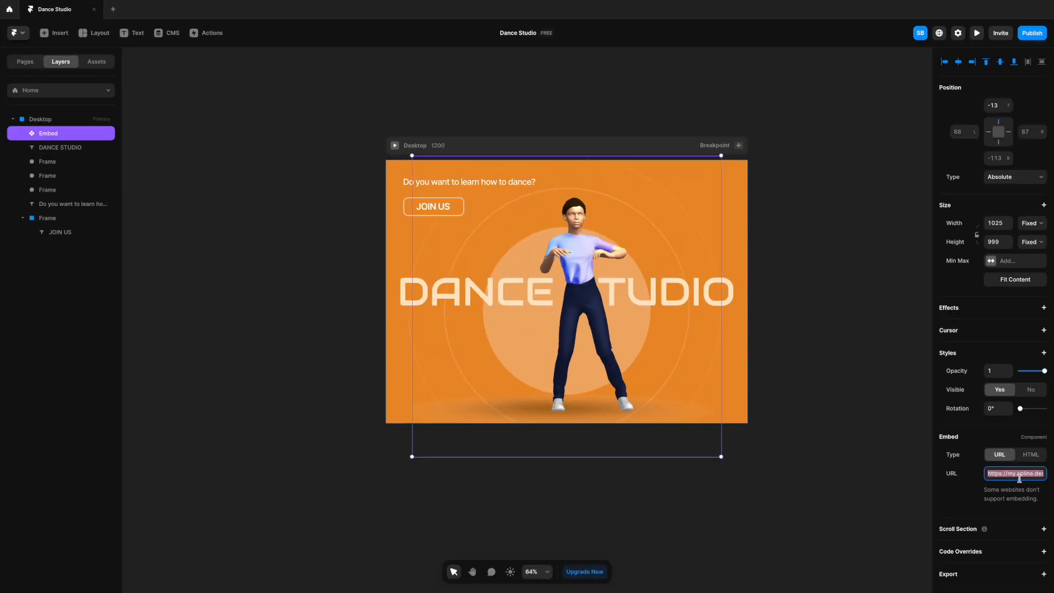
key(BackSpace)
key(ctrl+v)
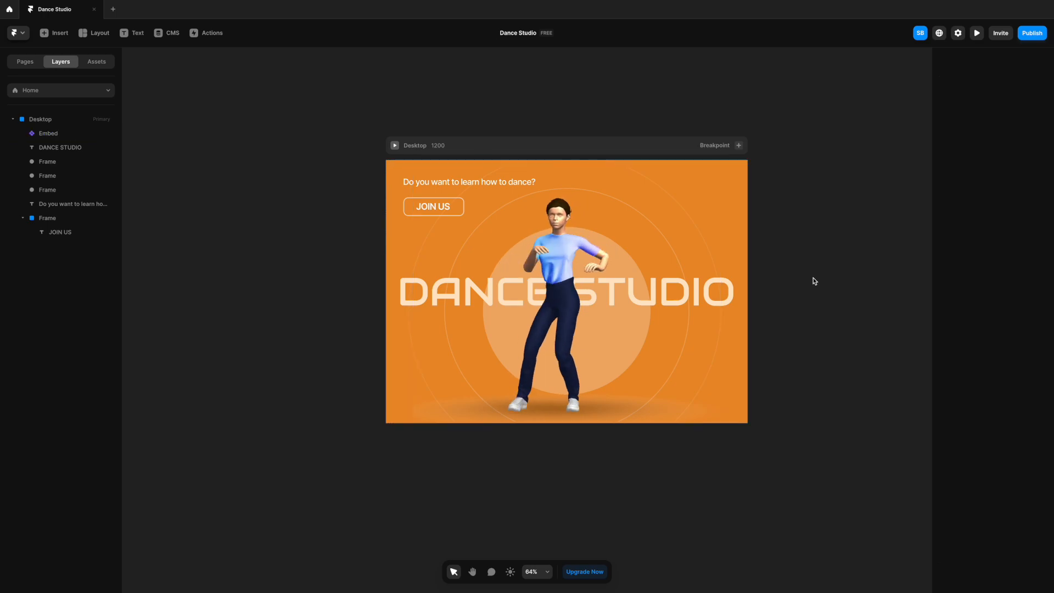
key(ctrl+p)
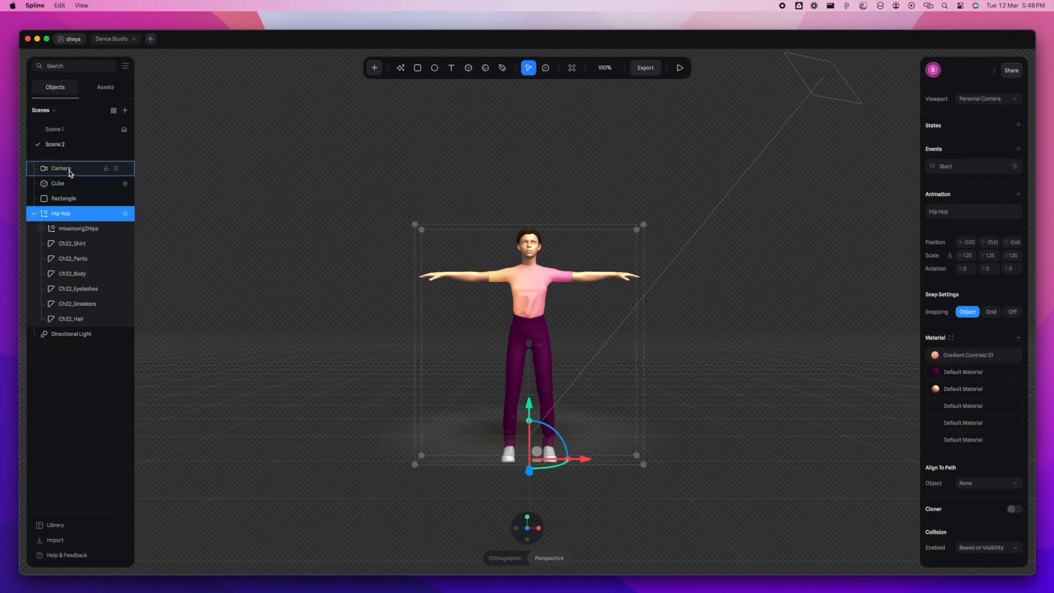
- Switch to Spline and set Scene 2's background color to purple 991FC5 at 100% opacity
click(198, 176)
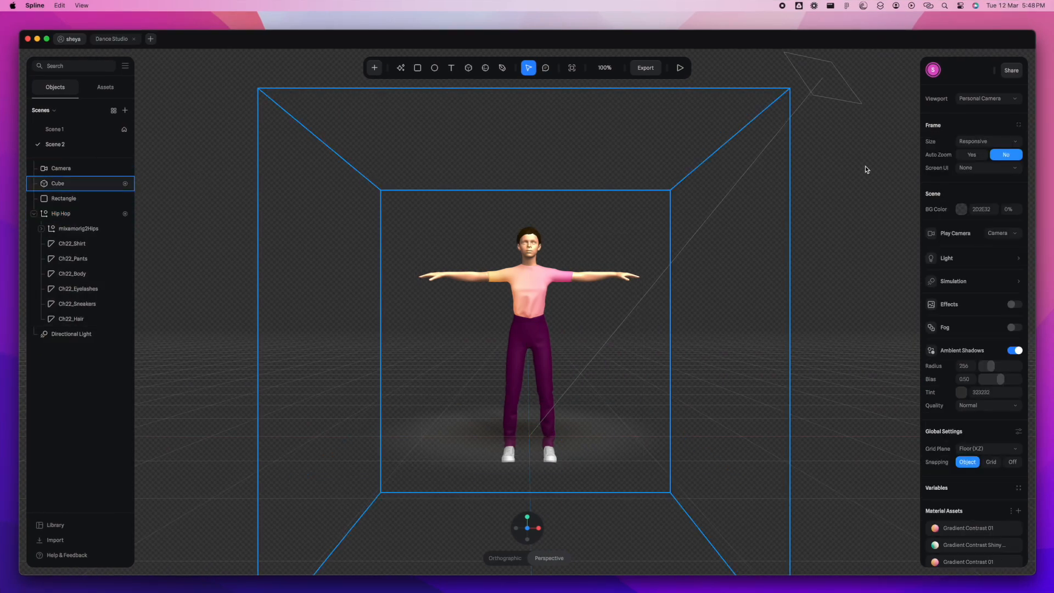
click(960, 209)
click(1011, 209)
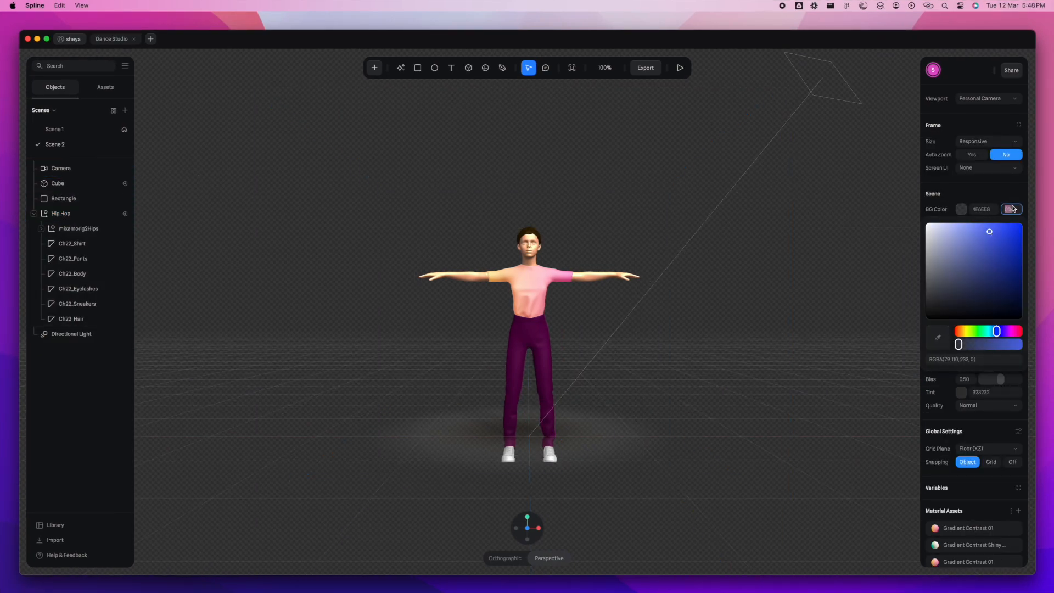
text(100)
key(Return)
mouse_move(993, 255)
mouse_down()
mouse_move(987, 295)
mouse_move(1006, 330)
mouse_move(1007, 247)
mouse_up()
click(964, 331)
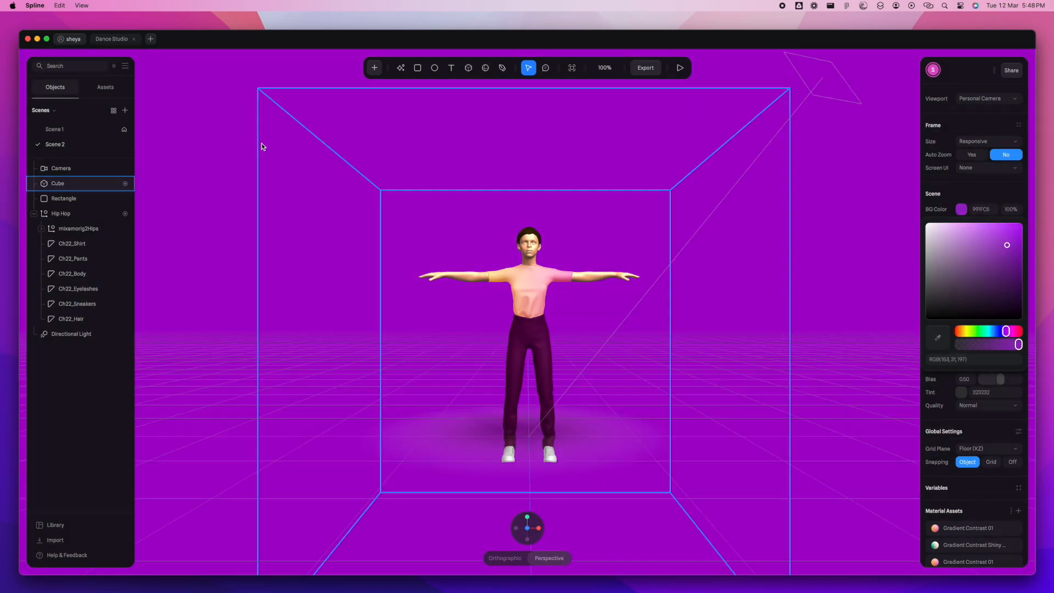
- Set Scene 1's background color to a vivid blue at 100% opacity
click(75, 128)
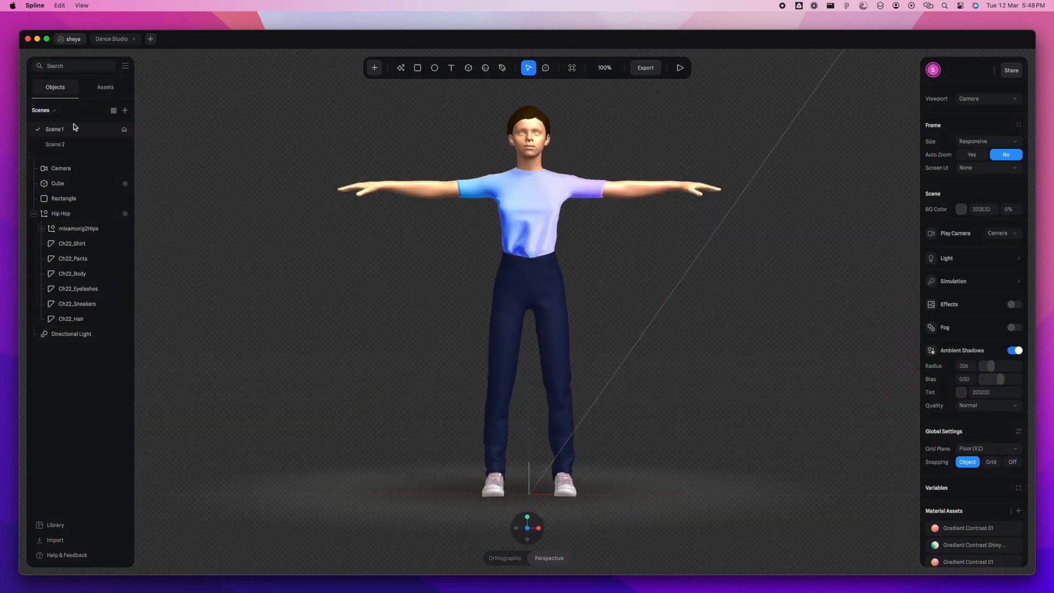
click(960, 209)
click(1015, 210)
text(100)
key(Return)
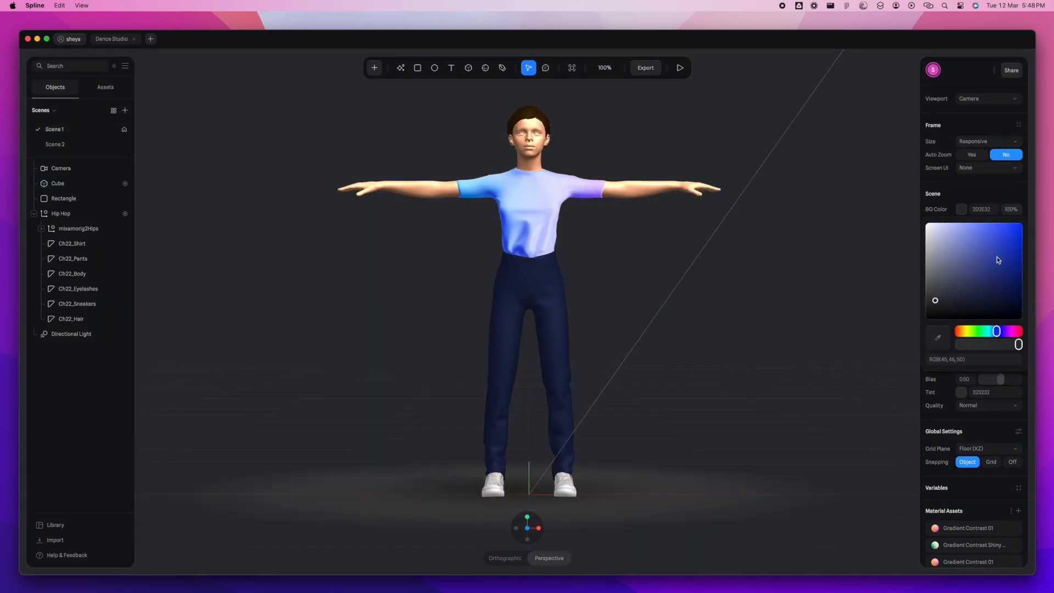
click(1009, 238)
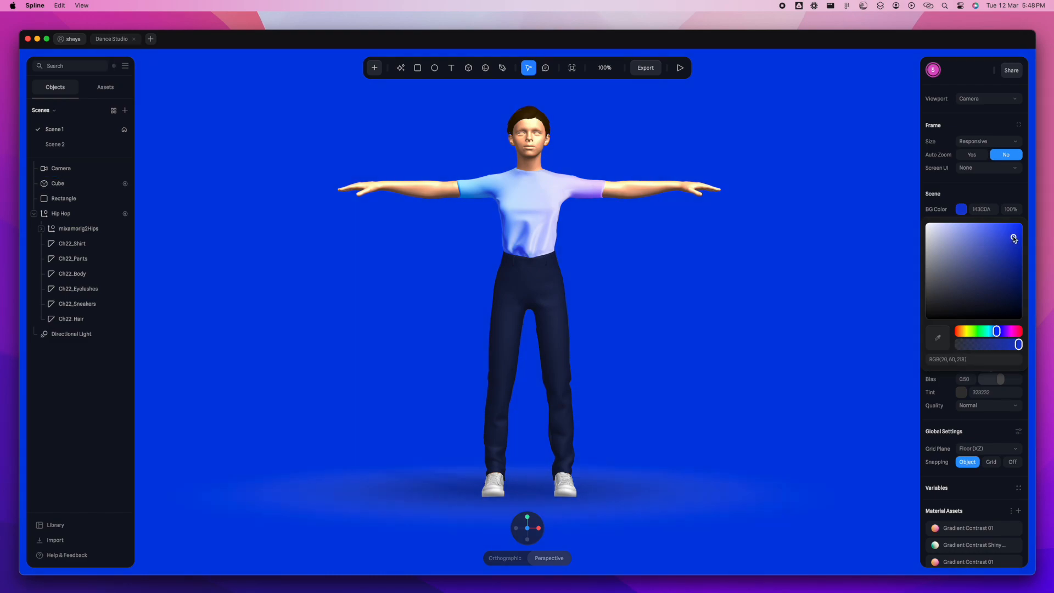
drag(1014, 239, 1008, 234)
click(773, 222)
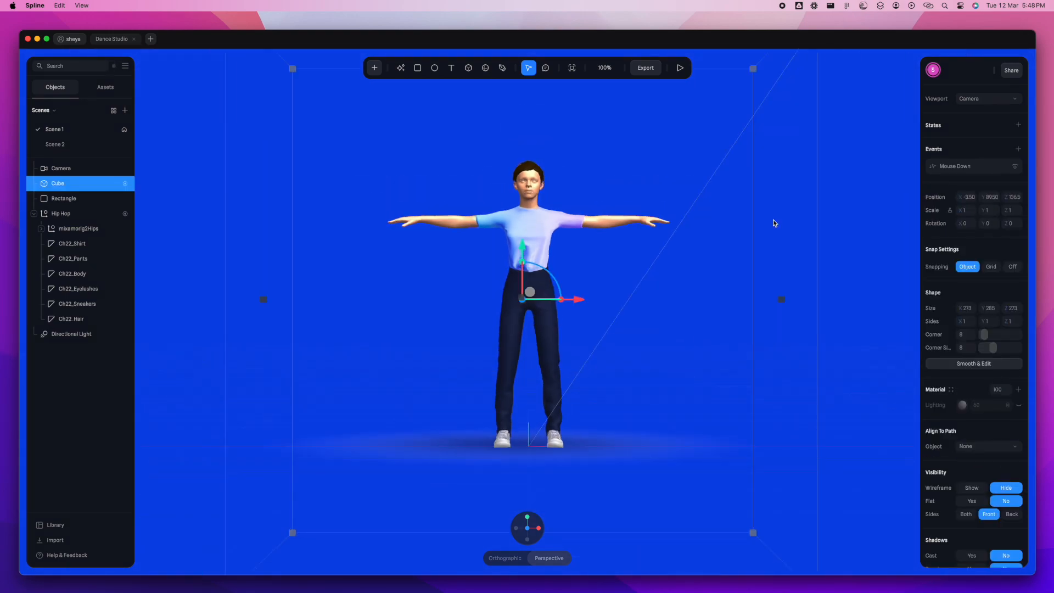
- Copy the scene's public link and replace the Embed's URL with it on the Dance Studio page in Framer
click(646, 69)
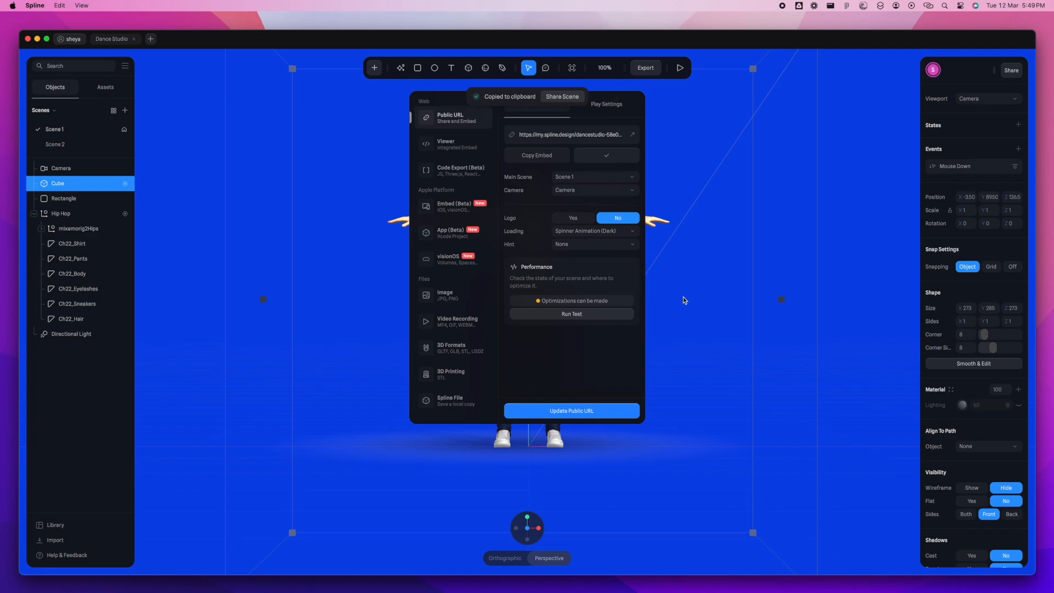
key(ctrl+Right)
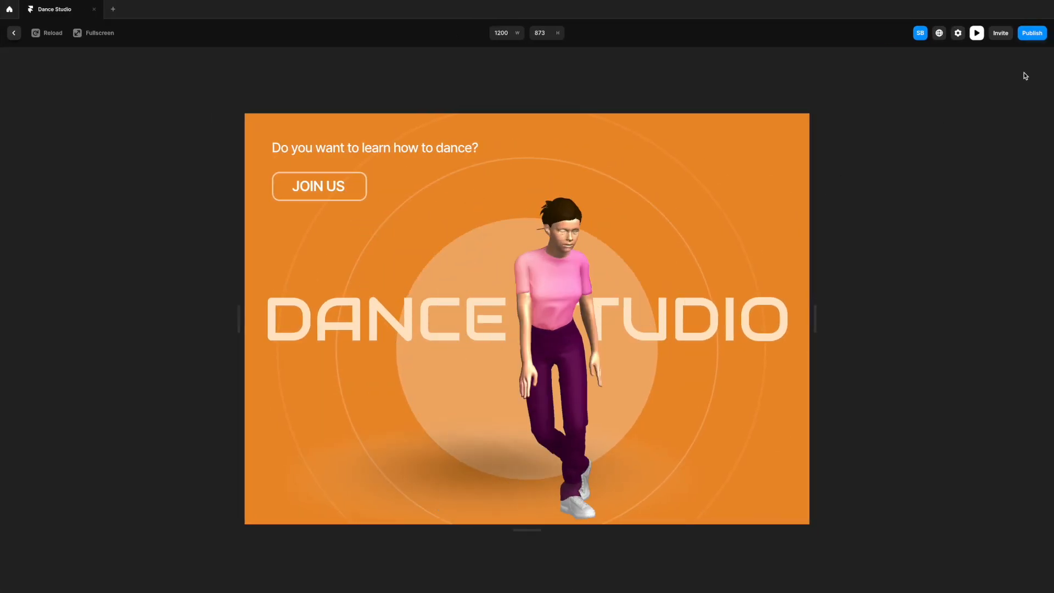
key(Escape)
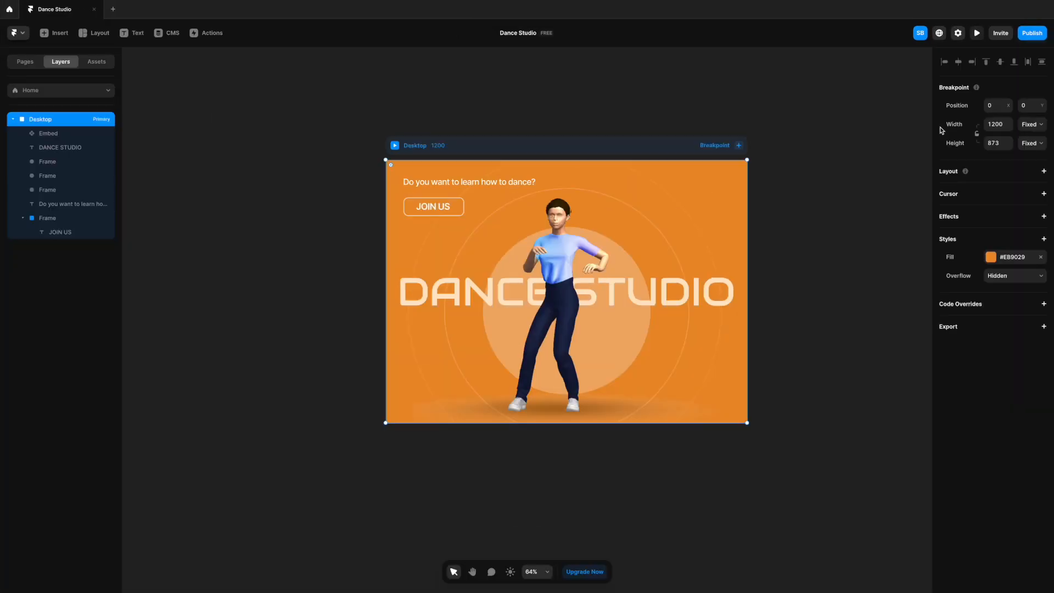
click(902, 279)
click(589, 238)
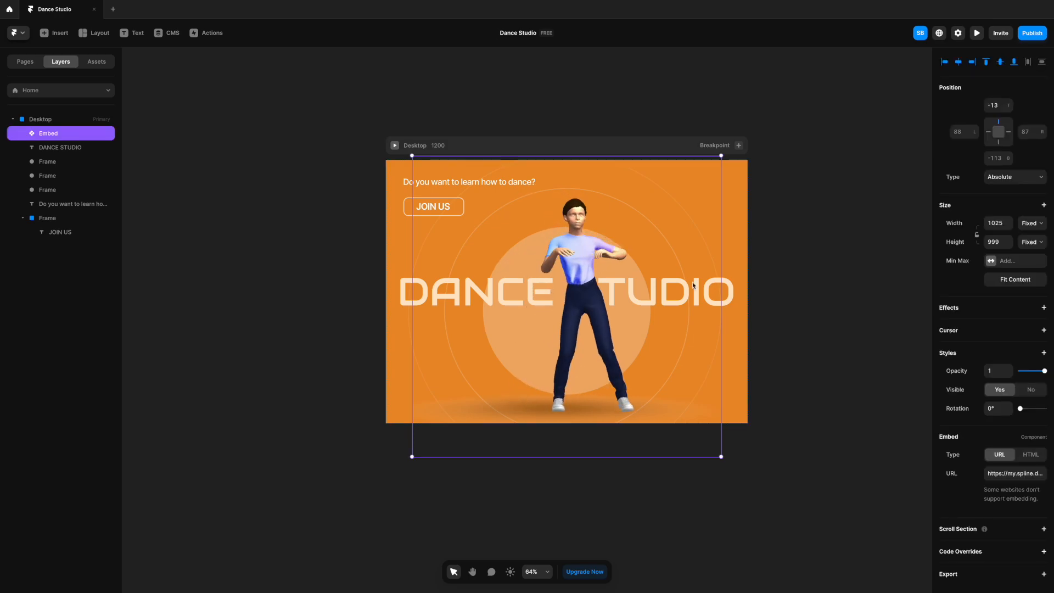
click(1000, 472)
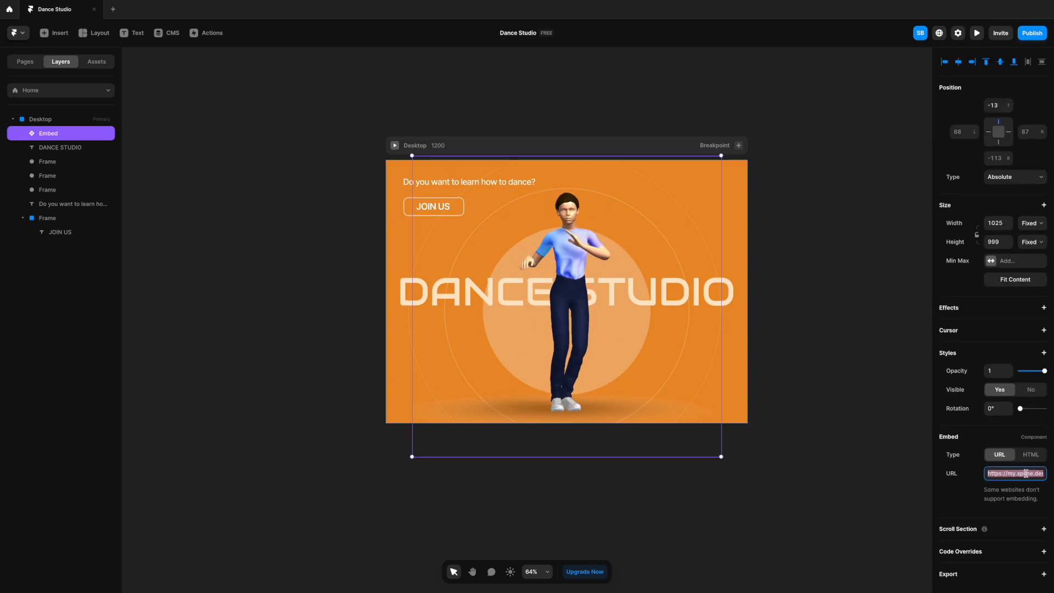
key(BackSpace)
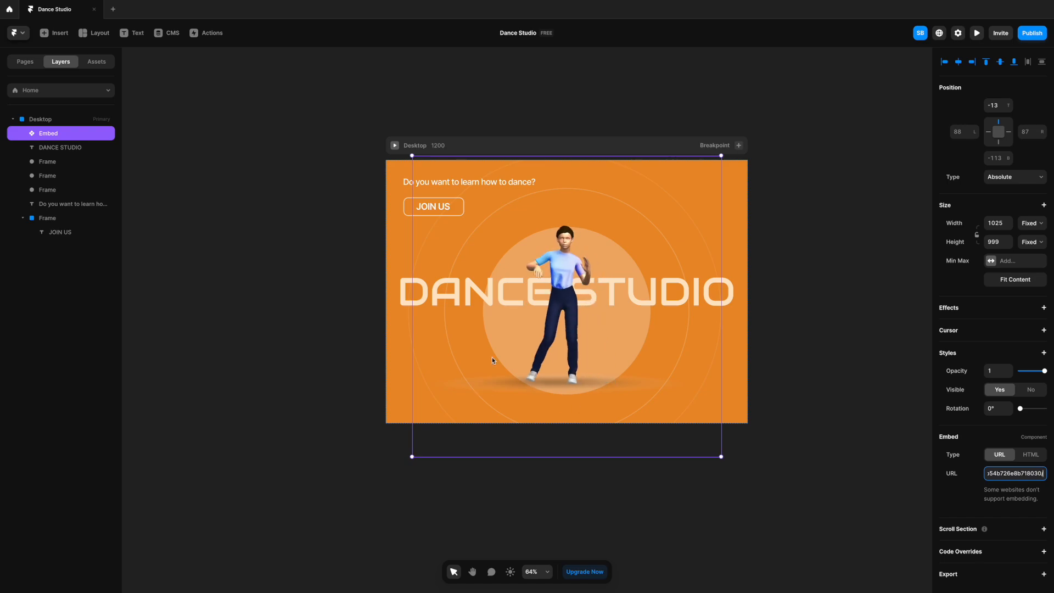
- Republish the Spline scene with BG Color set to Show, and replace the Embed's URL in Framer with its link
key(ctrl+Left)
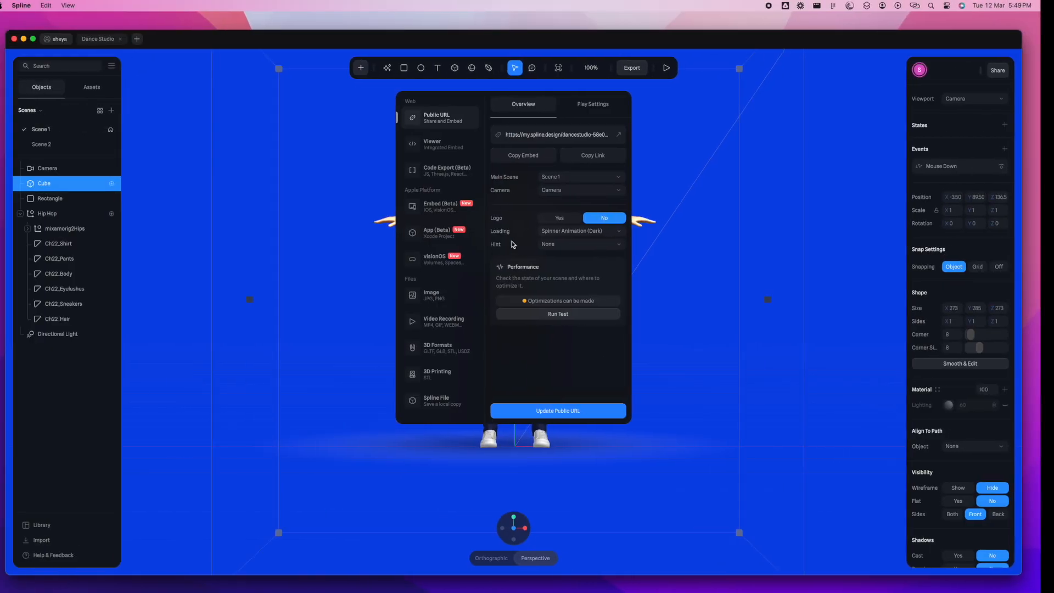
click(611, 106)
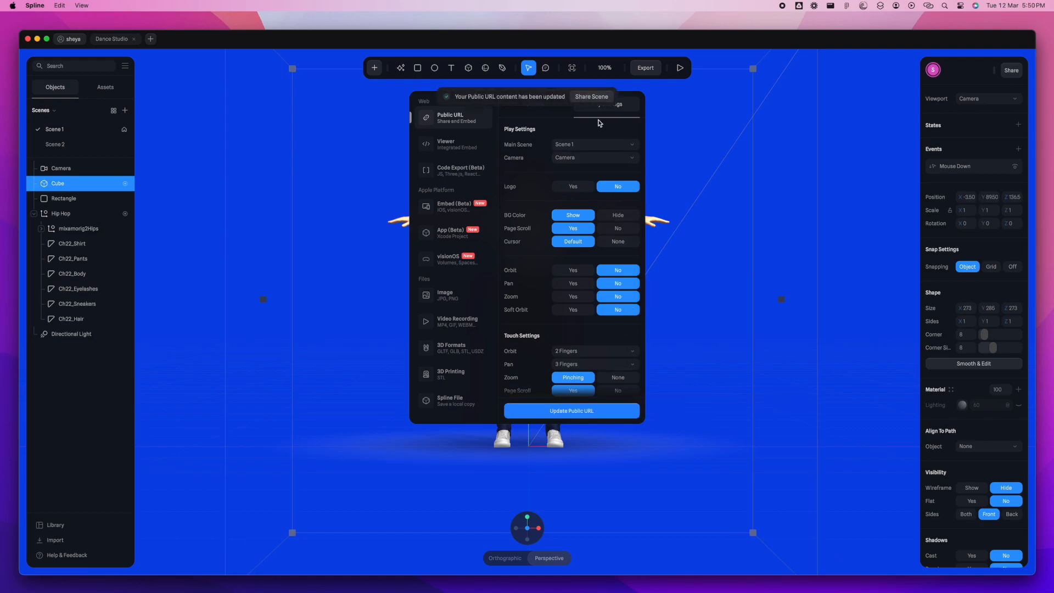
click(550, 108)
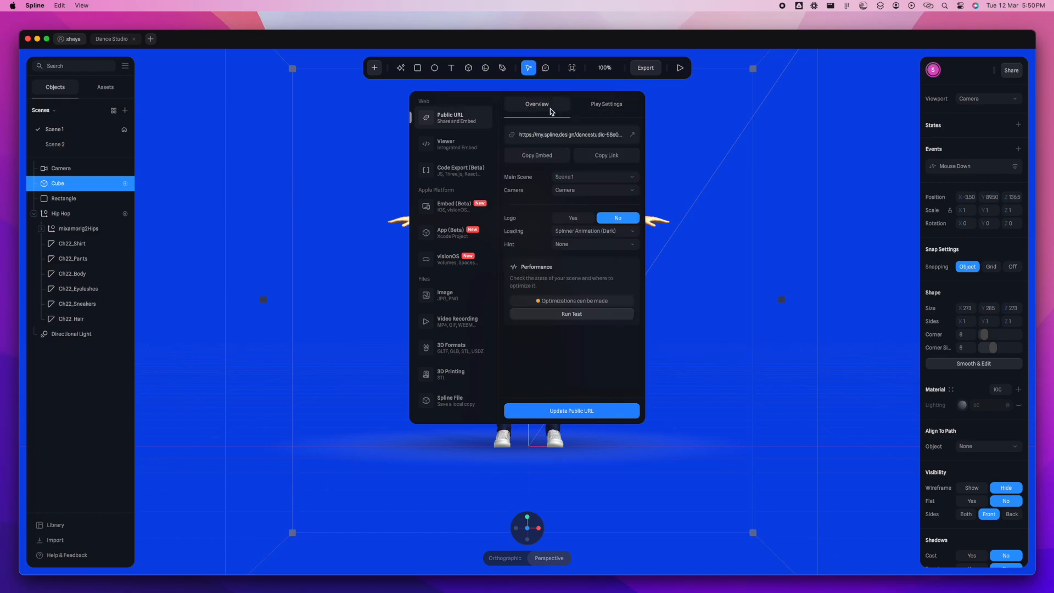
key(ctrl+Right)
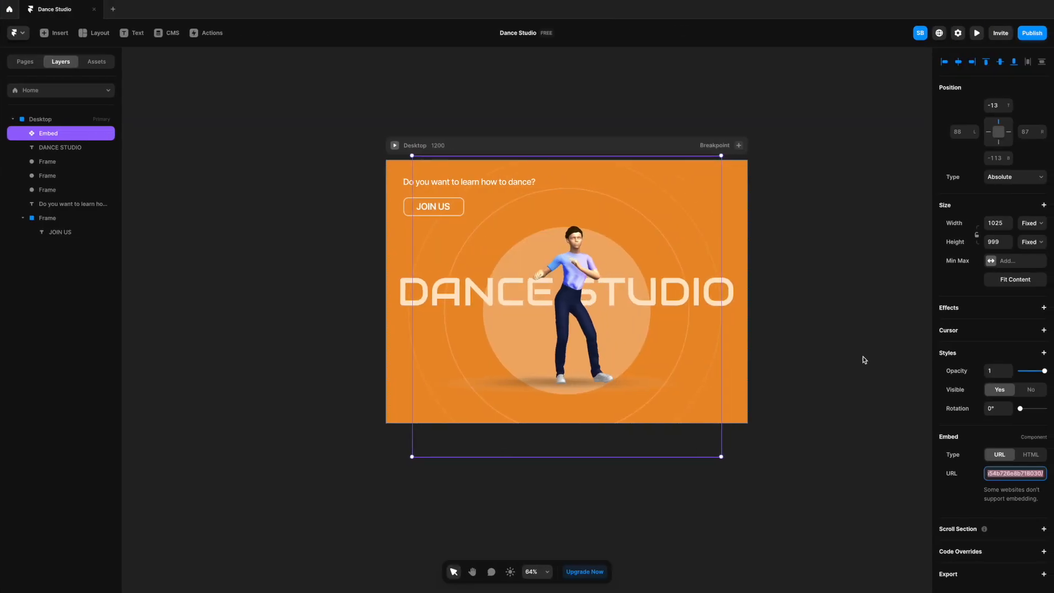
key(BackSpace)
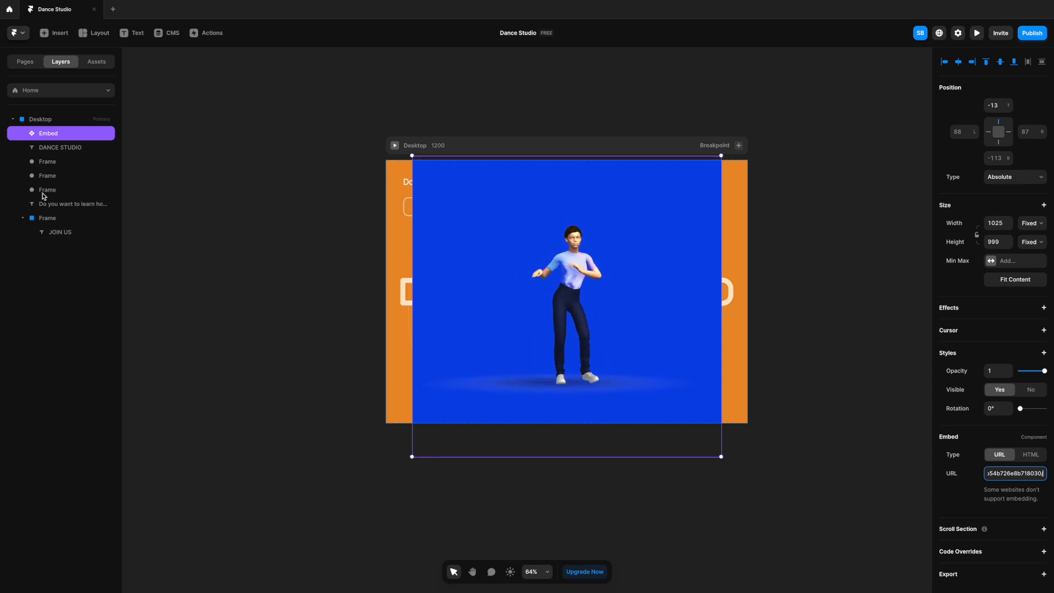
- Move the DANCE STUDIO text and the large ring frame above the Embed in the layer order
click(60, 147)
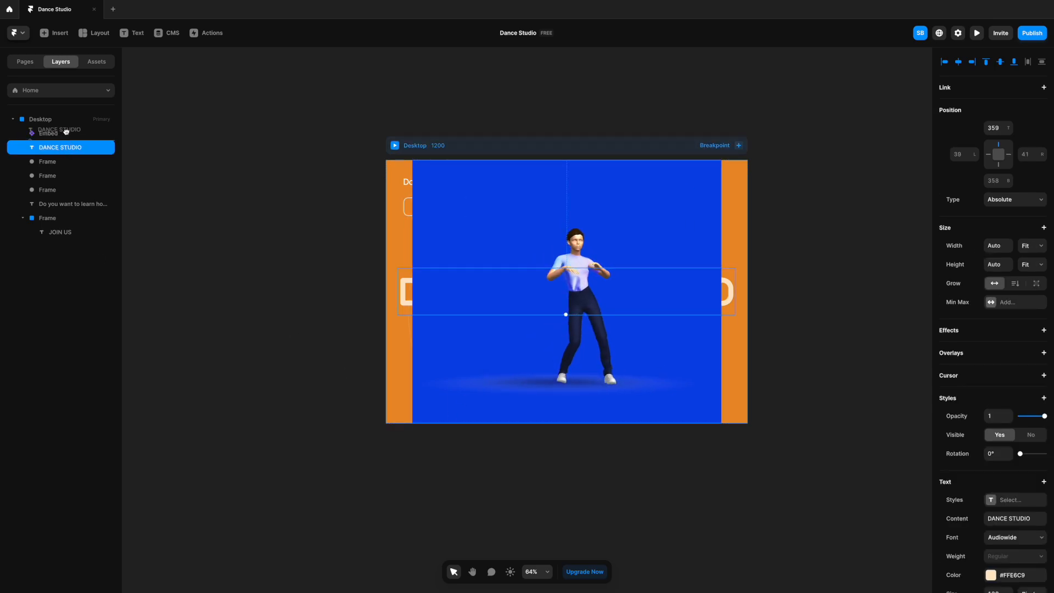
drag(66, 128, 67, 130)
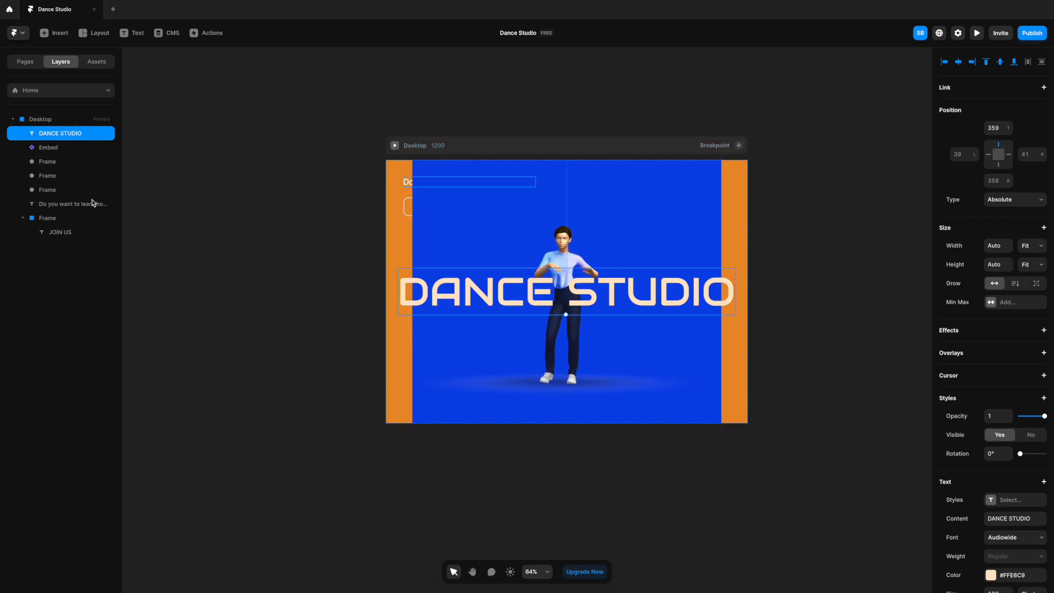
drag(60, 160, 68, 240)
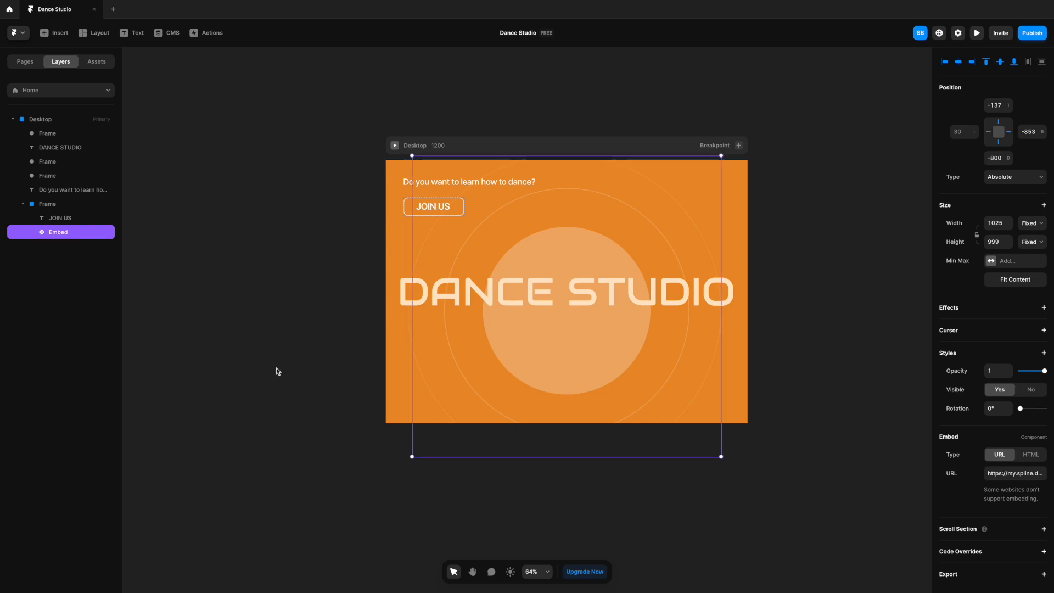
click(55, 208)
key(ctrl+z)
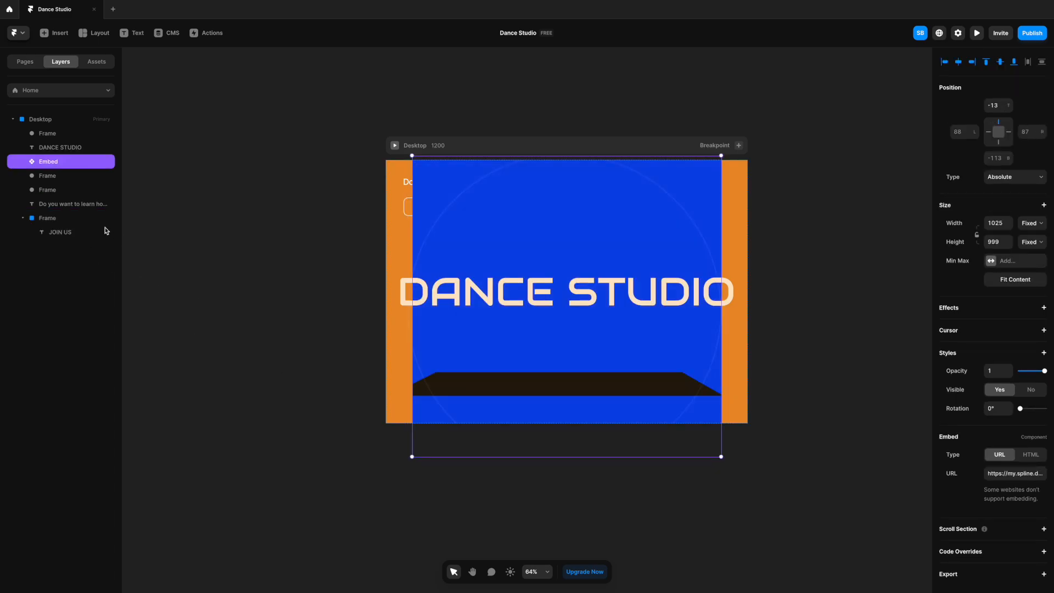
- Place the Embed at the very bottom of the layer order, beneath the remaining texts, circle frames and JOIN US frame
click(57, 219)
click(57, 163)
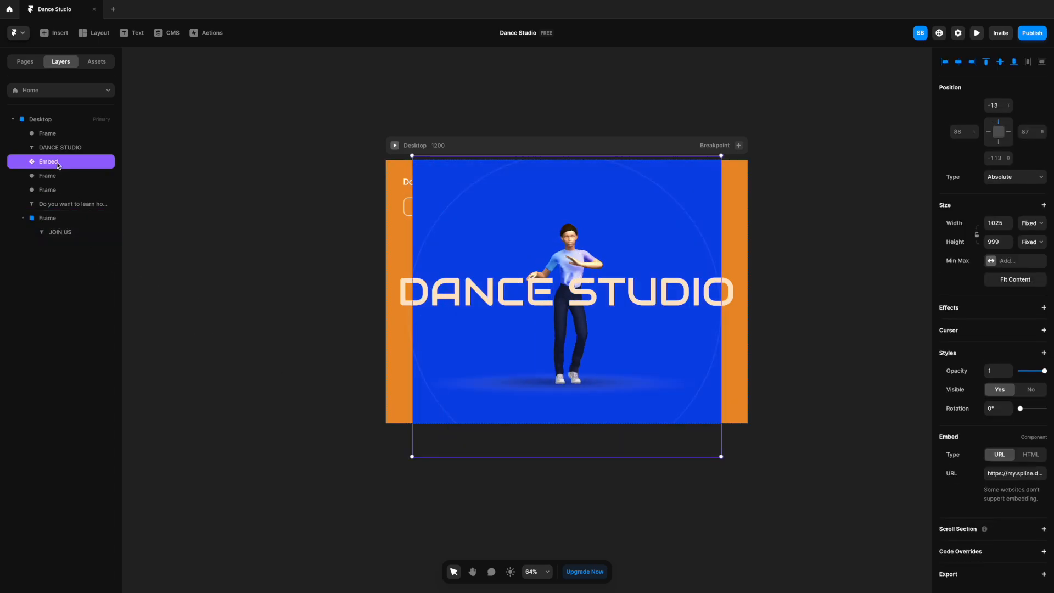
drag(58, 211, 57, 209)
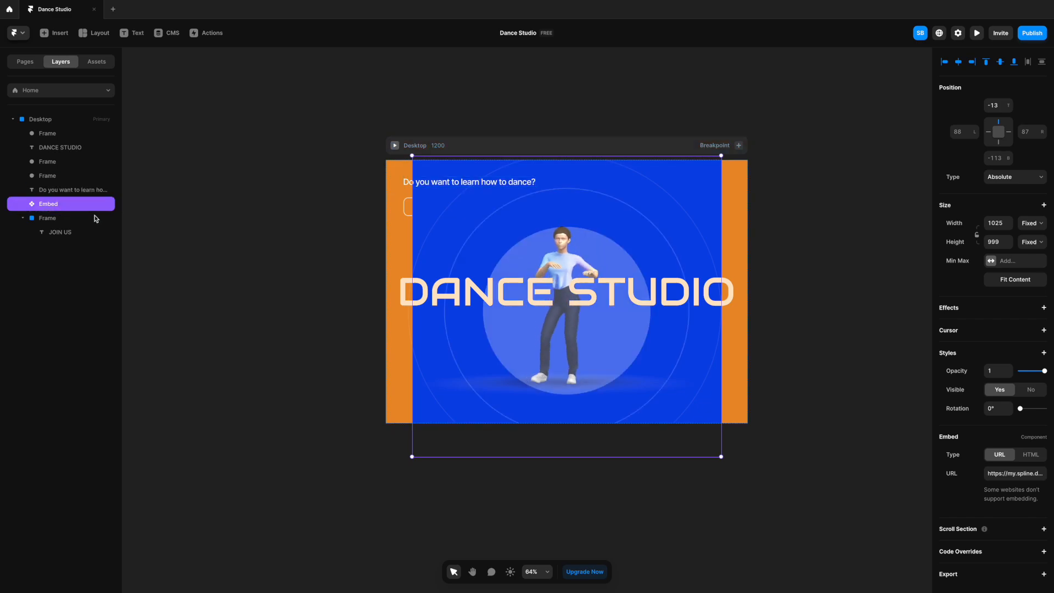
click(55, 220)
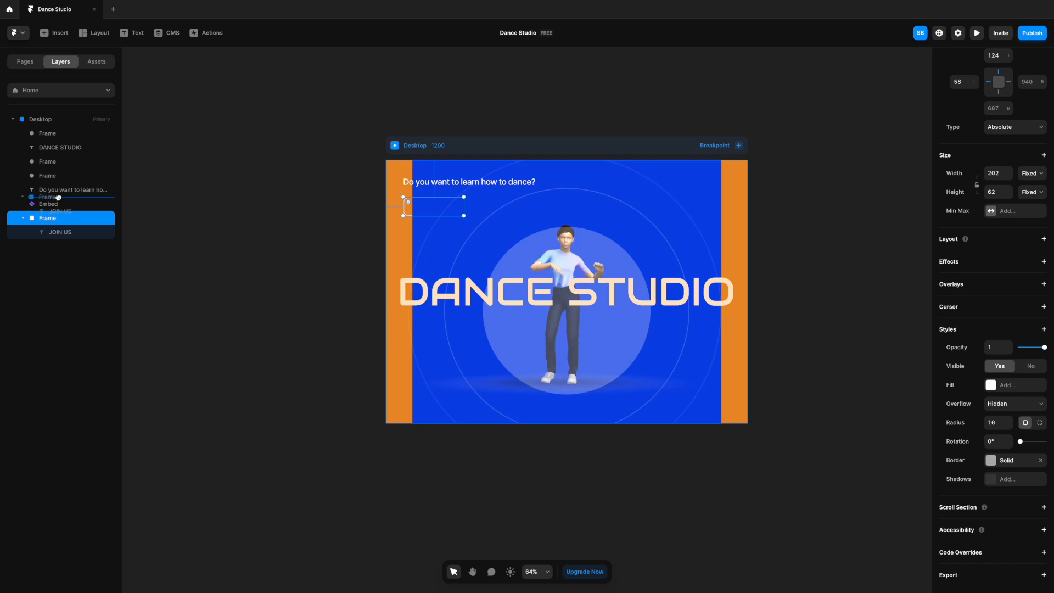
drag(58, 198, 59, 199)
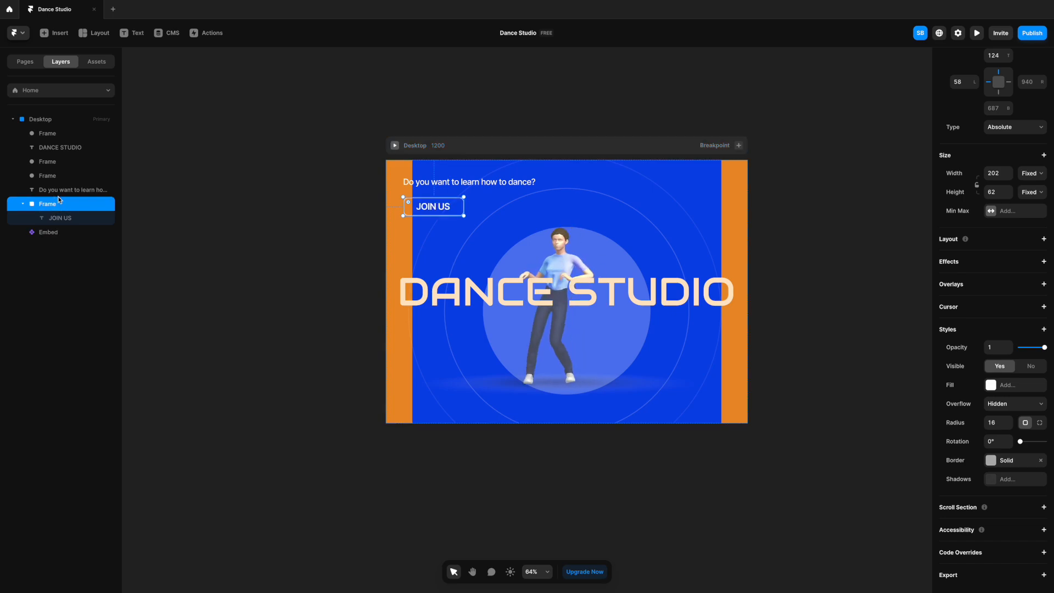
click(454, 478)
click(449, 421)
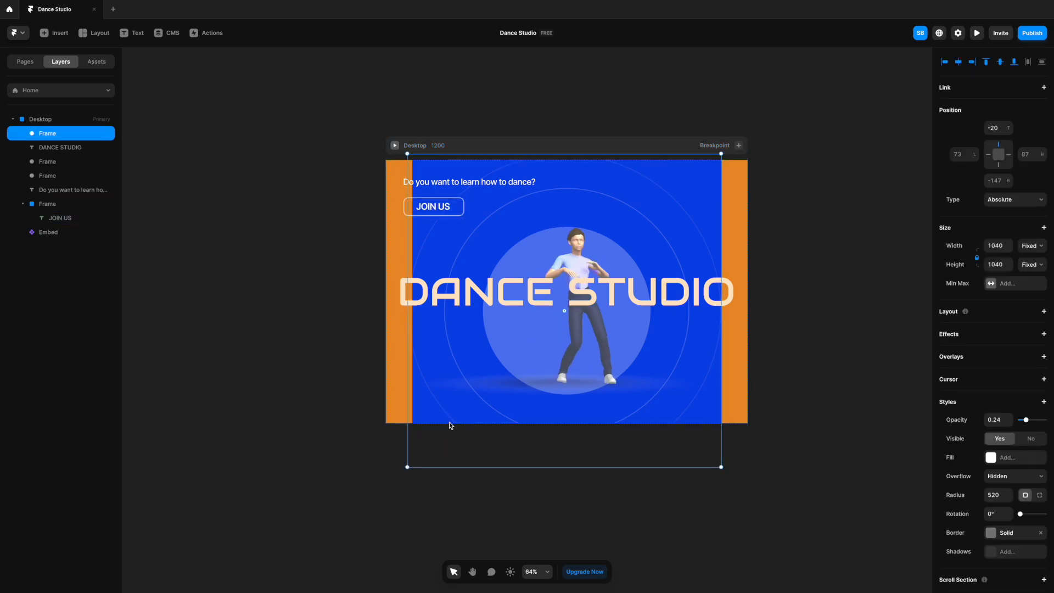
drag(392, 480, 388, 483)
key(ctrl+z)
- Enlarge the Embed on both sides and downward until it covers the entire Desktop frame
click(49, 231)
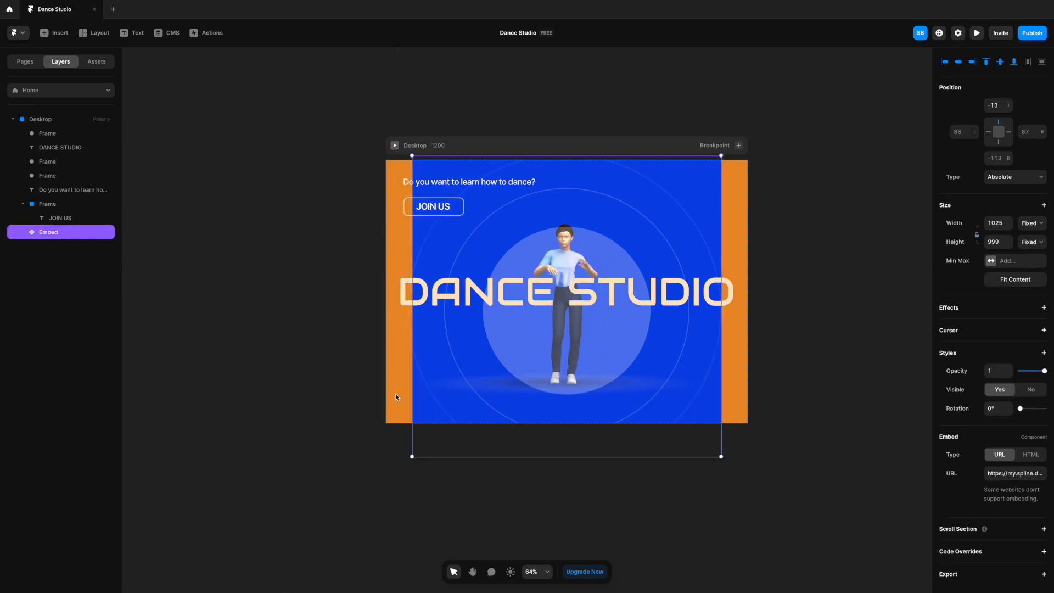
drag(407, 460, 382, 484)
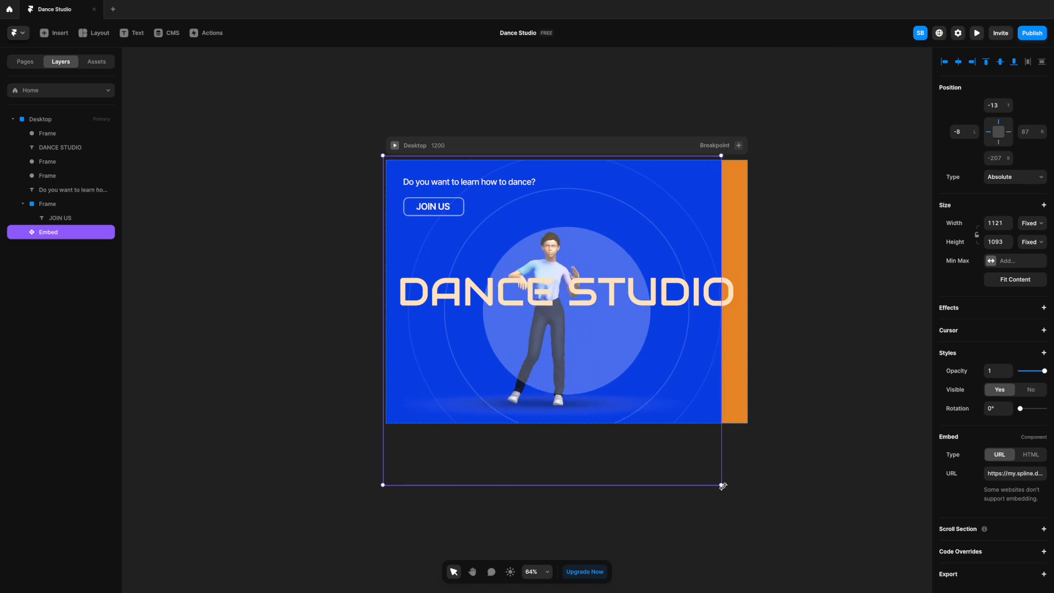
shift+drag(721, 485, 760, 506)
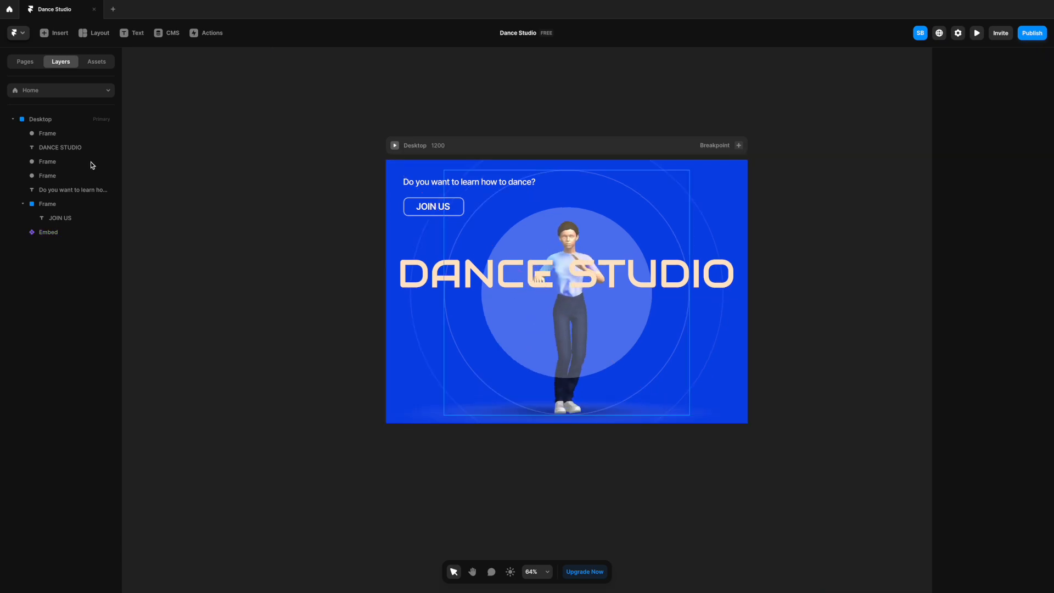
- Move the DANCE STUDIO text down so it crosses the character just above the waist
click(88, 147)
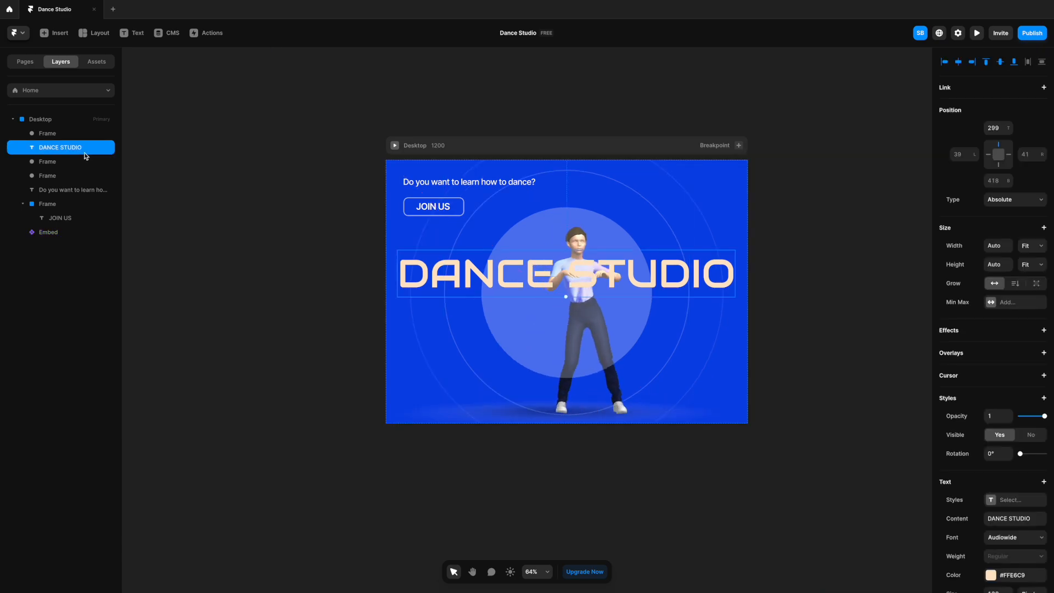
click(858, 319)
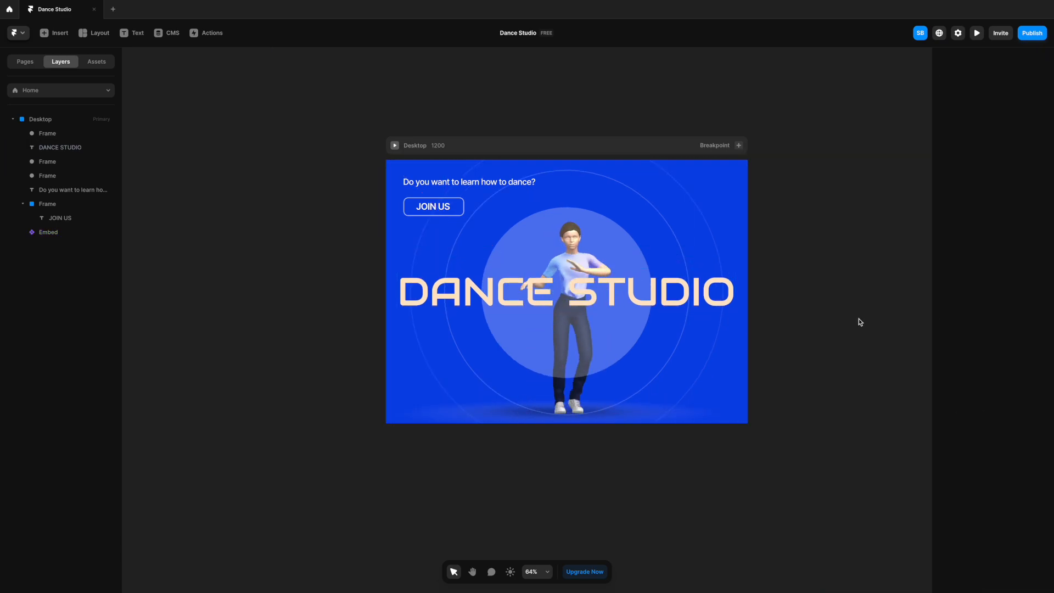